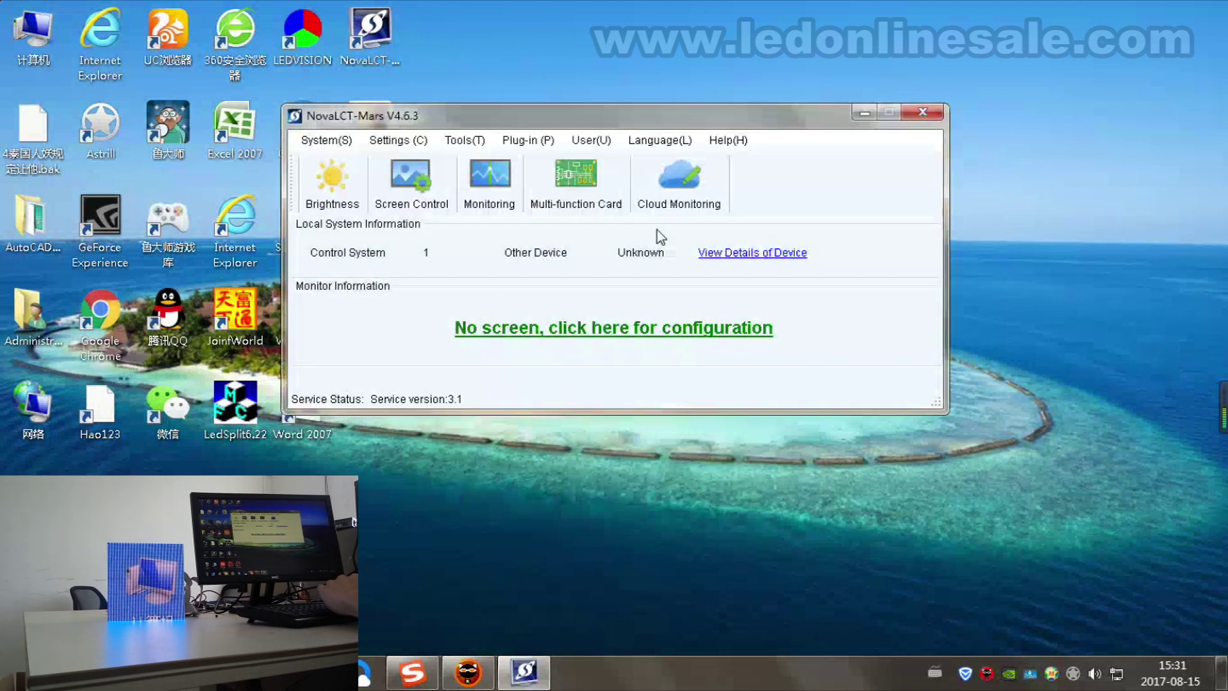
# Log in to NovaLCT-Mars as an advanced user with the advanced password
pyautogui.click(590, 139)
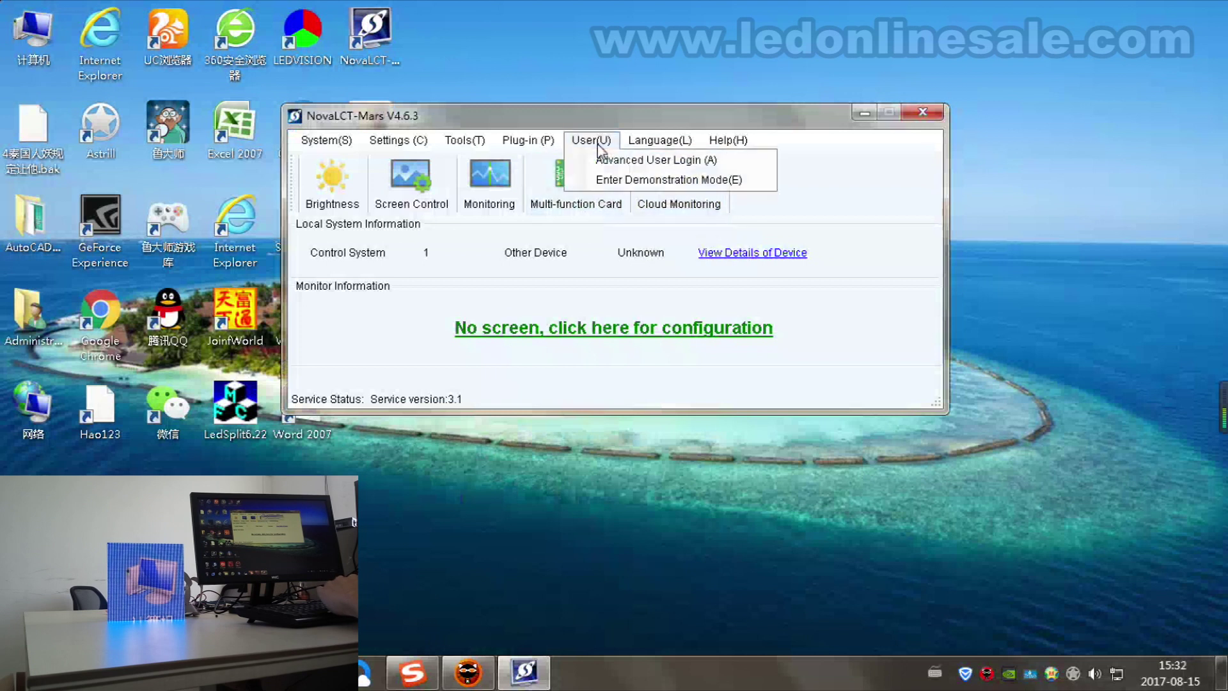
pyautogui.click(629, 159)
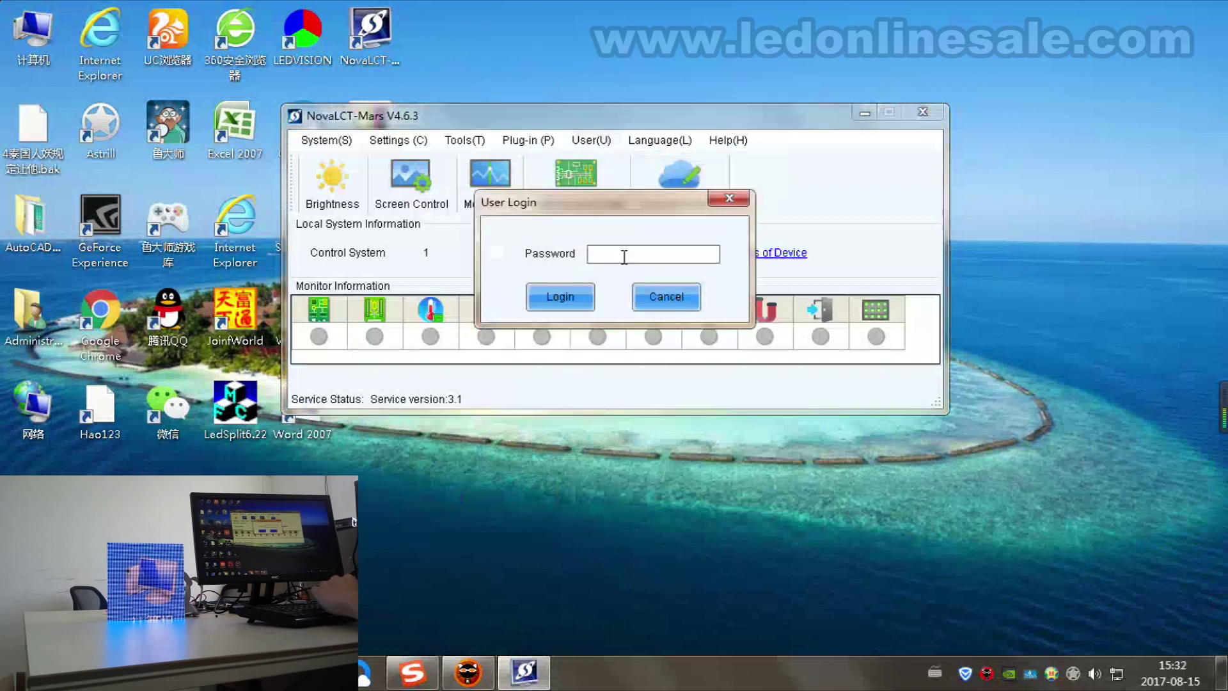
pyautogui.write('666')
pyautogui.press('Return')
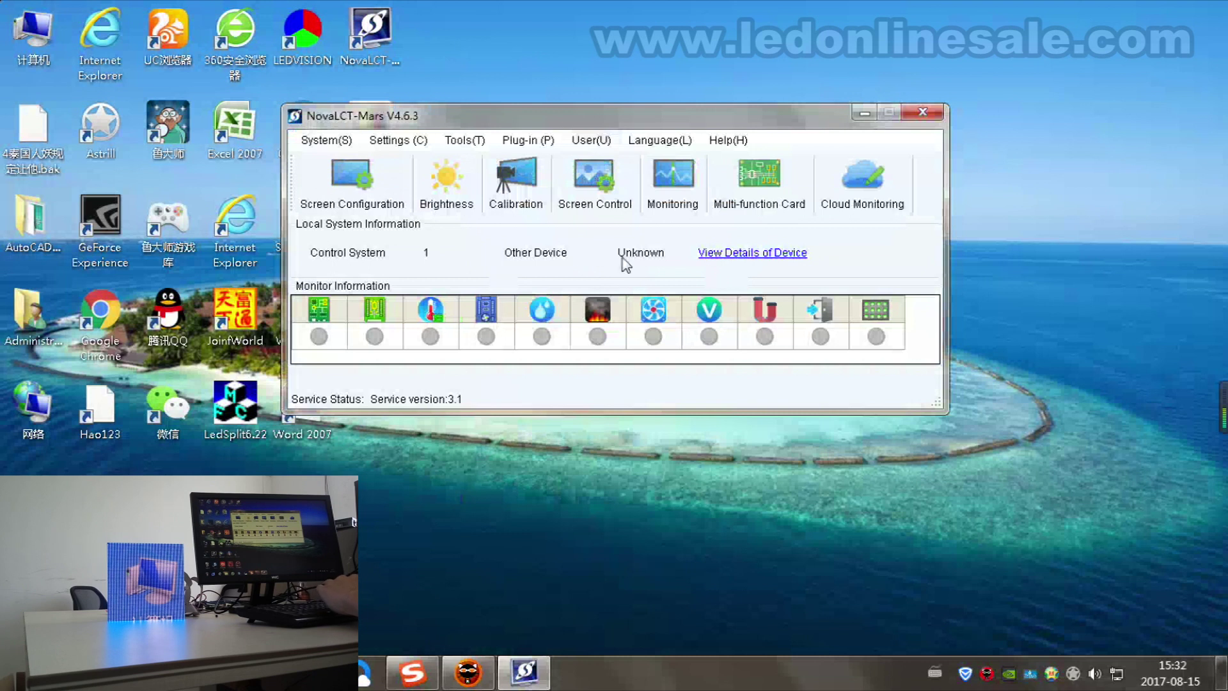
# Start Screen Configuration on COM3, go to the Receiving Card tab, and dismiss the last-sent parameters tip
pyautogui.click(368, 189)
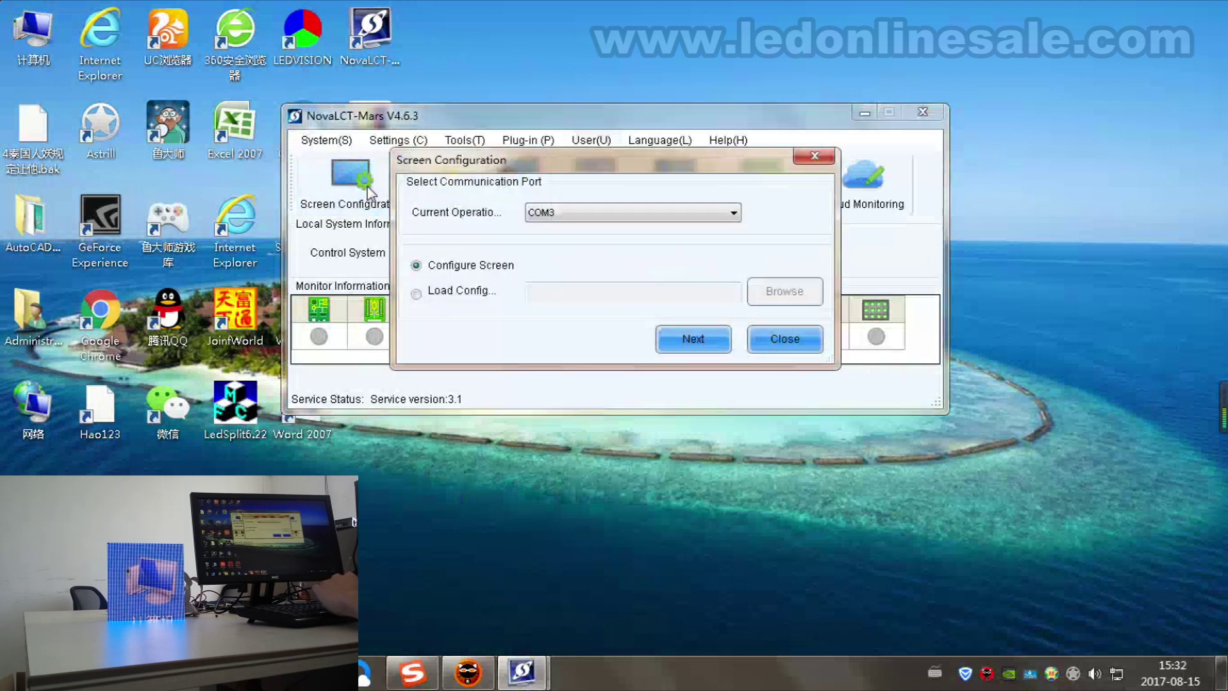
pyautogui.click(693, 338)
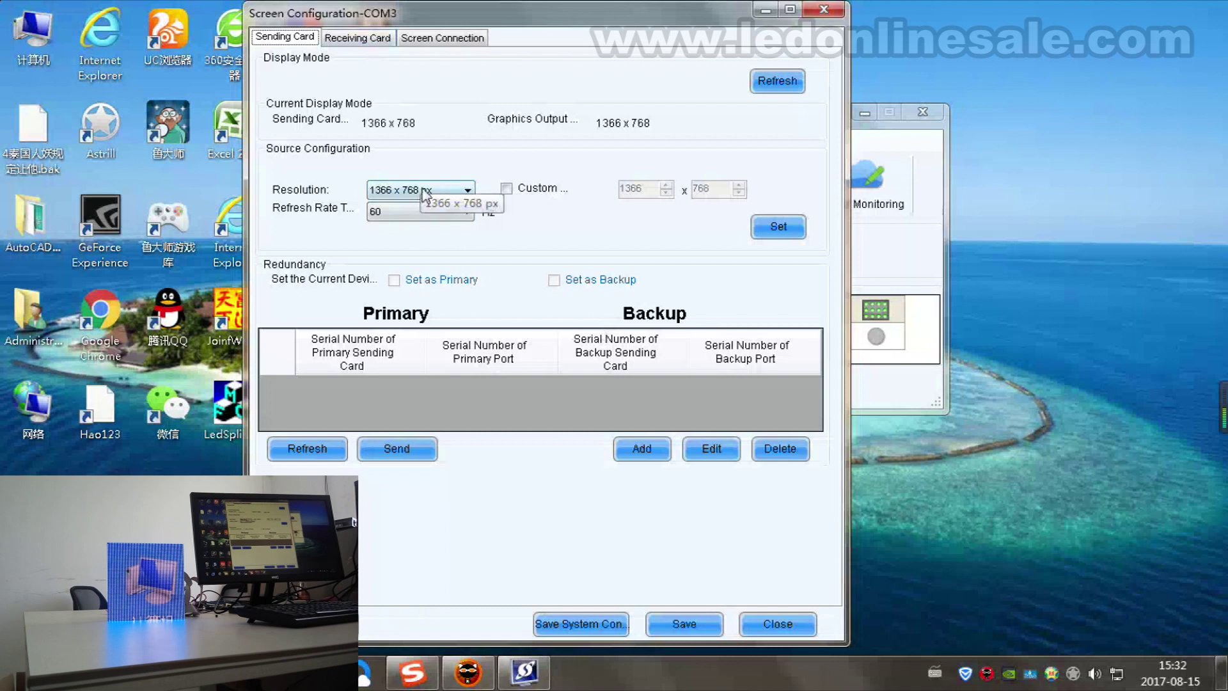
pyautogui.click(355, 37)
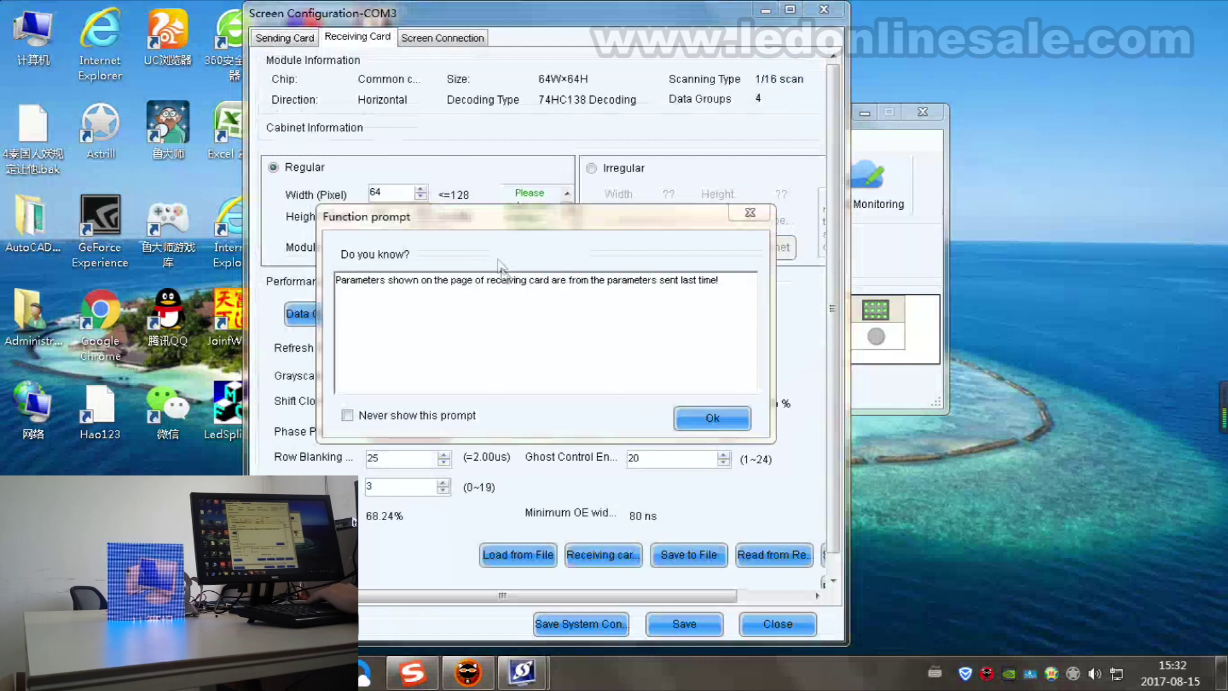
pyautogui.click(712, 418)
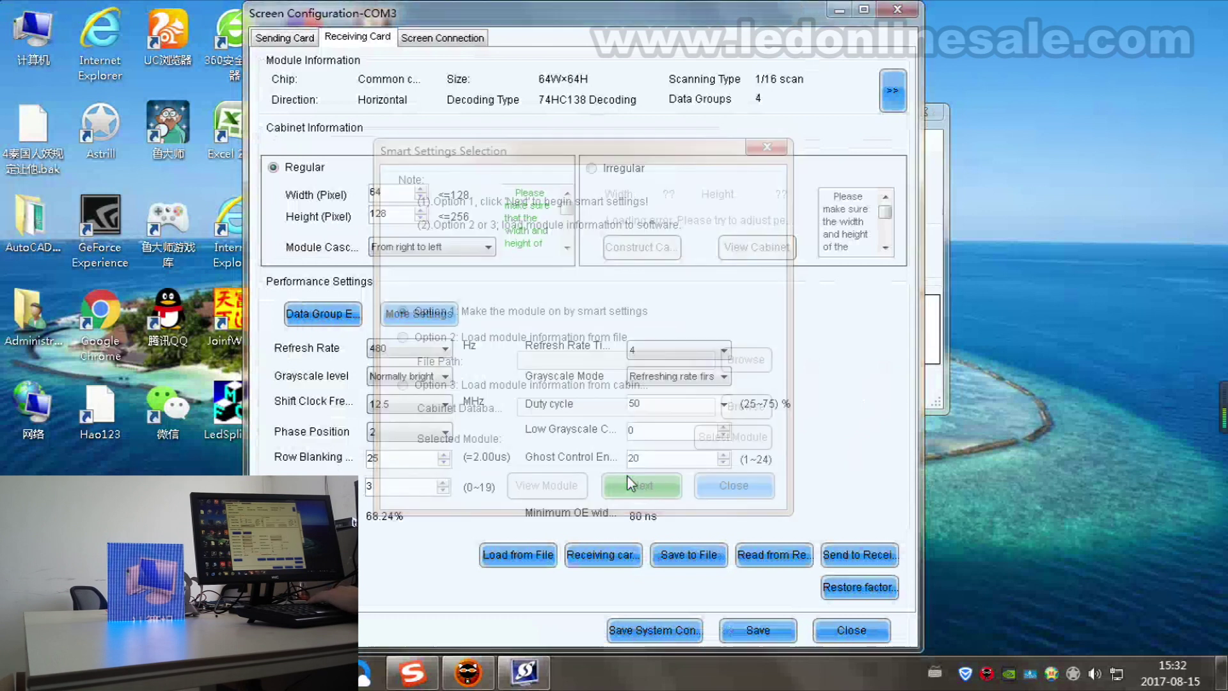
# Proceed with the chosen smart settings option to the first guide step
pyautogui.click(627, 483)
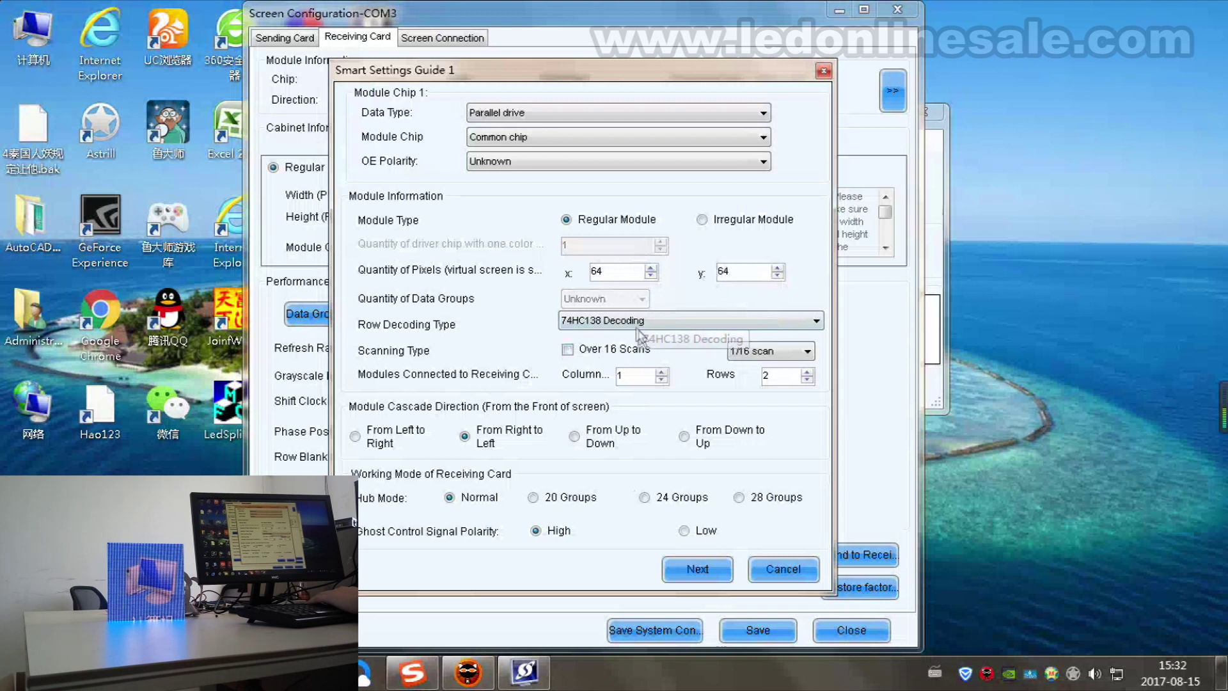
# Set row decoding to 74HC138 with 1/16 scan, continue, and report the module as full black
pyautogui.click(735, 321)
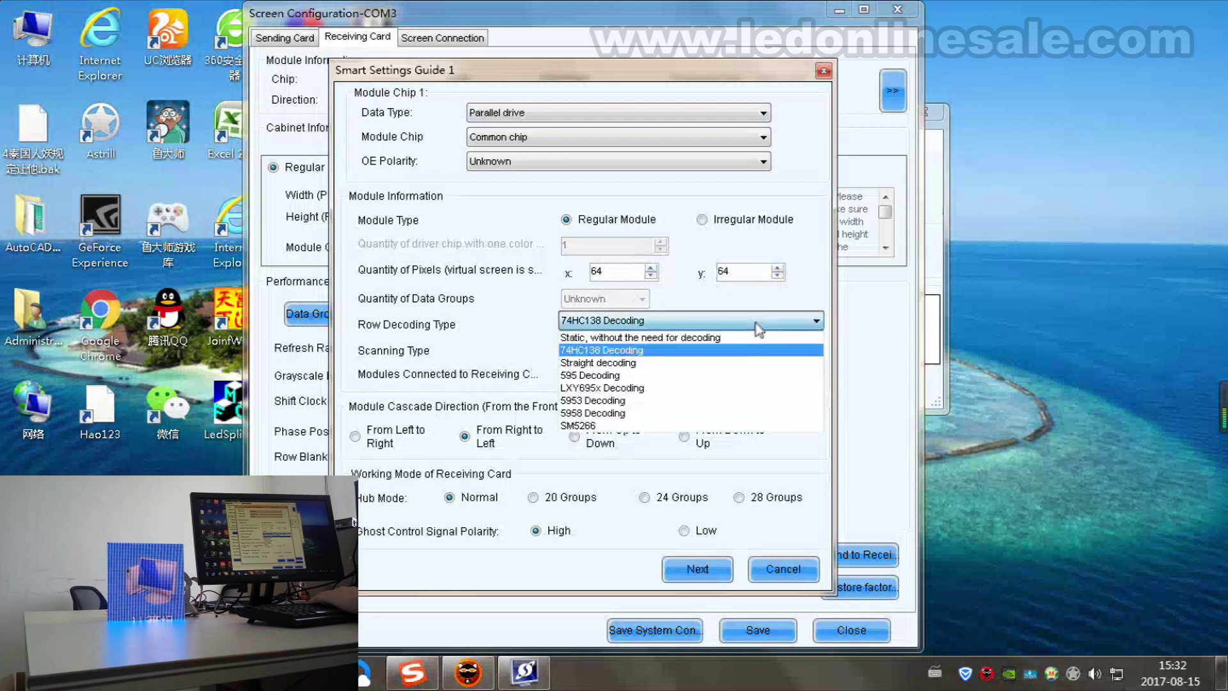
pyautogui.click(705, 349)
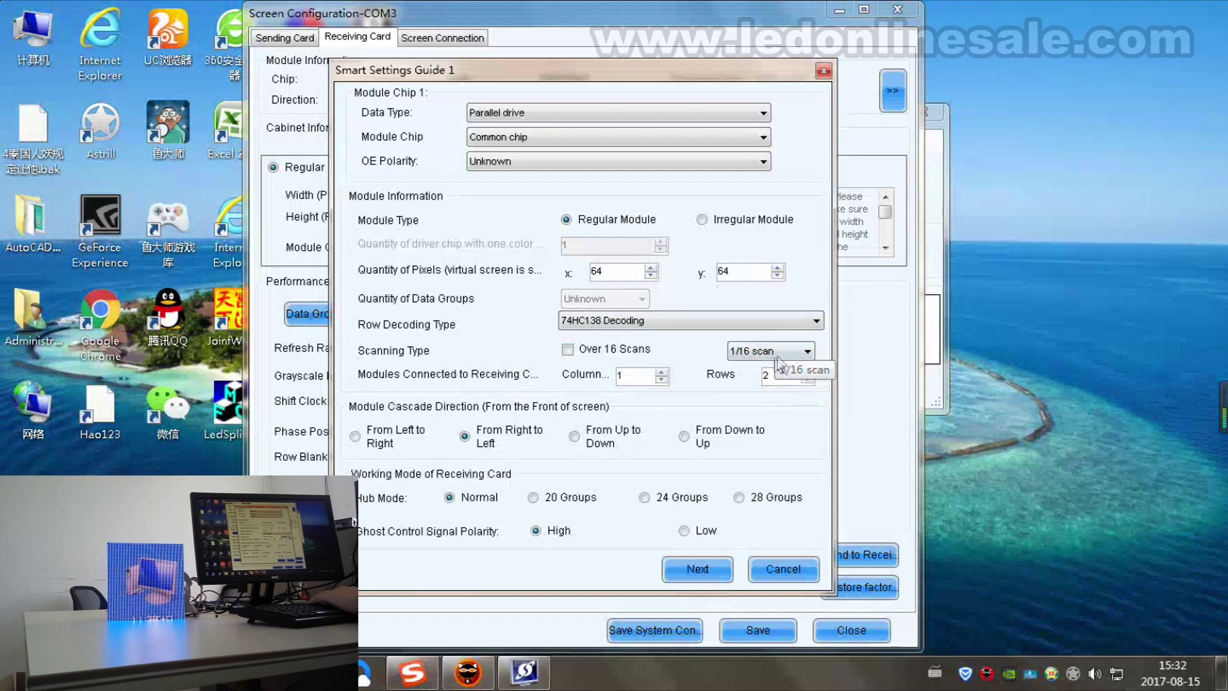
pyautogui.click(782, 352)
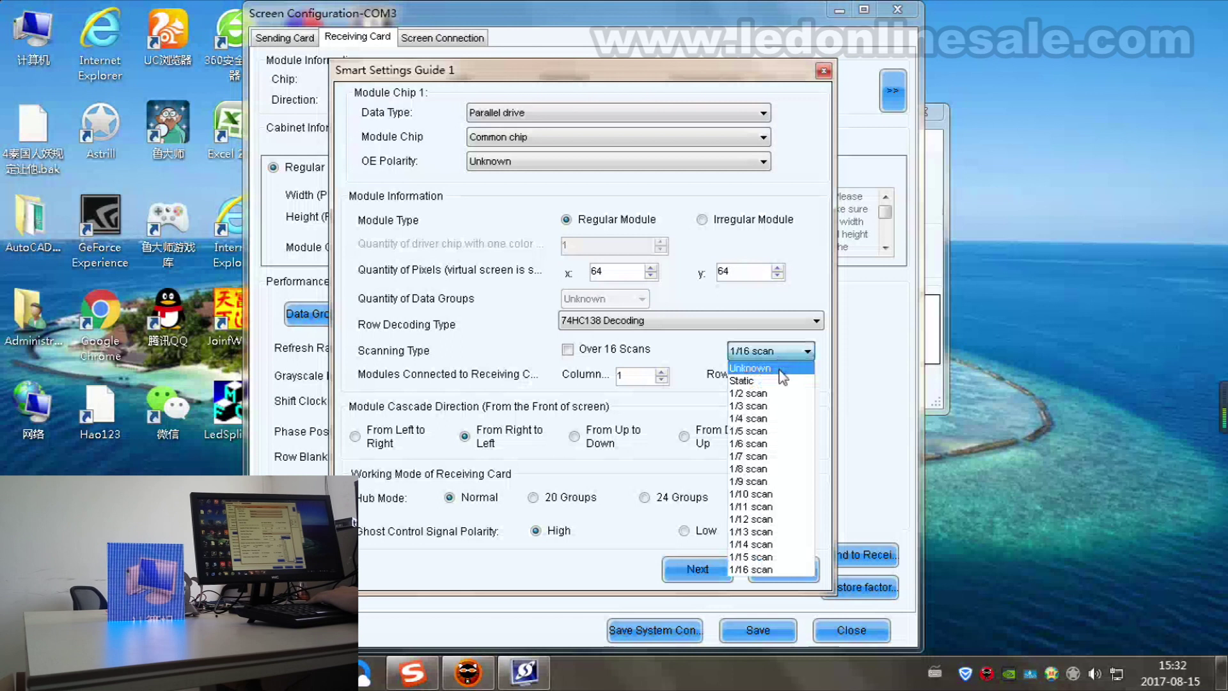
pyautogui.click(789, 353)
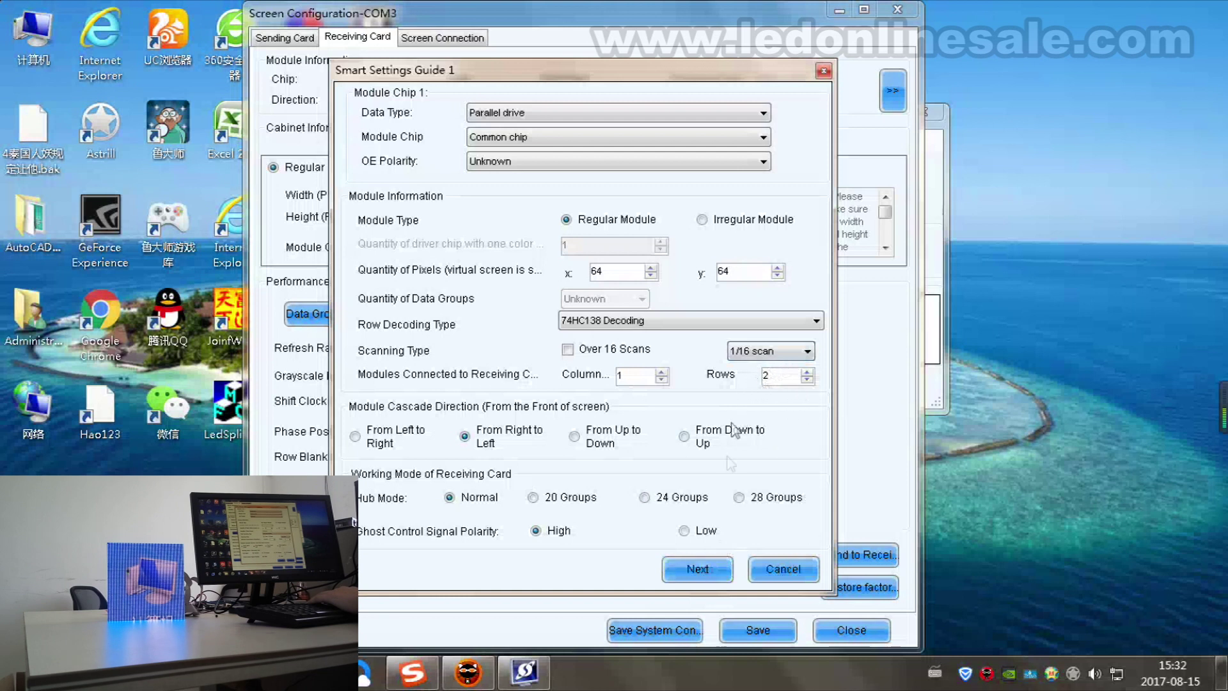
pyautogui.click(696, 569)
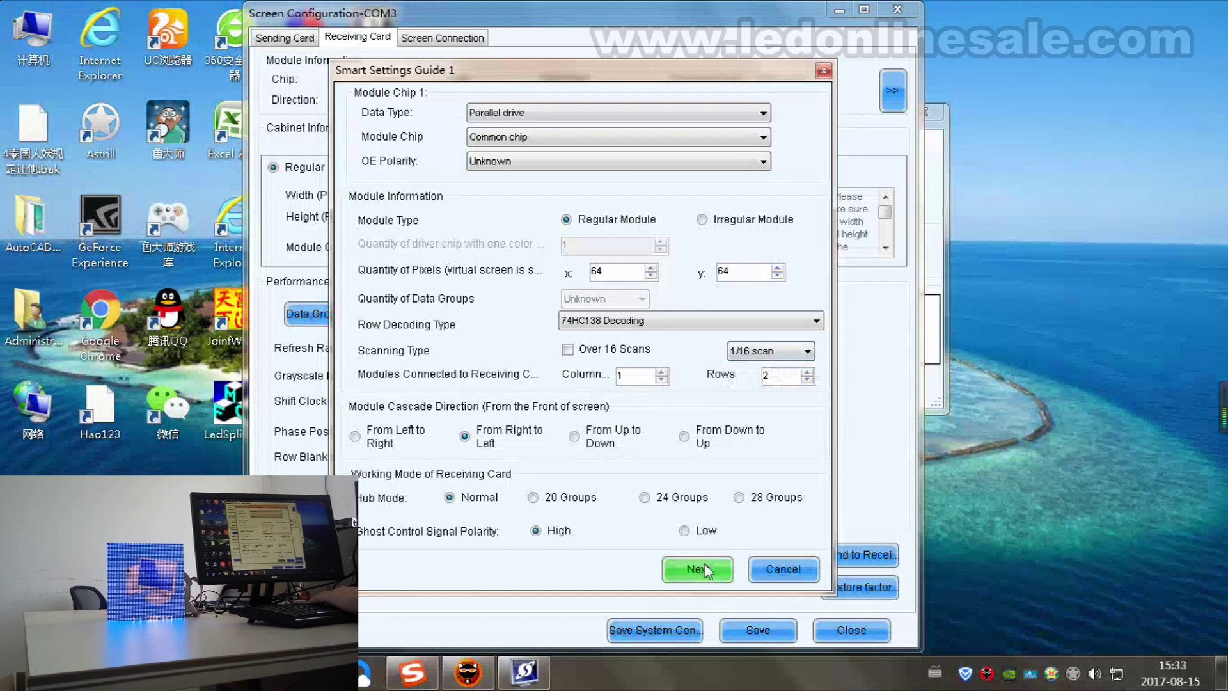
pyautogui.click(703, 569)
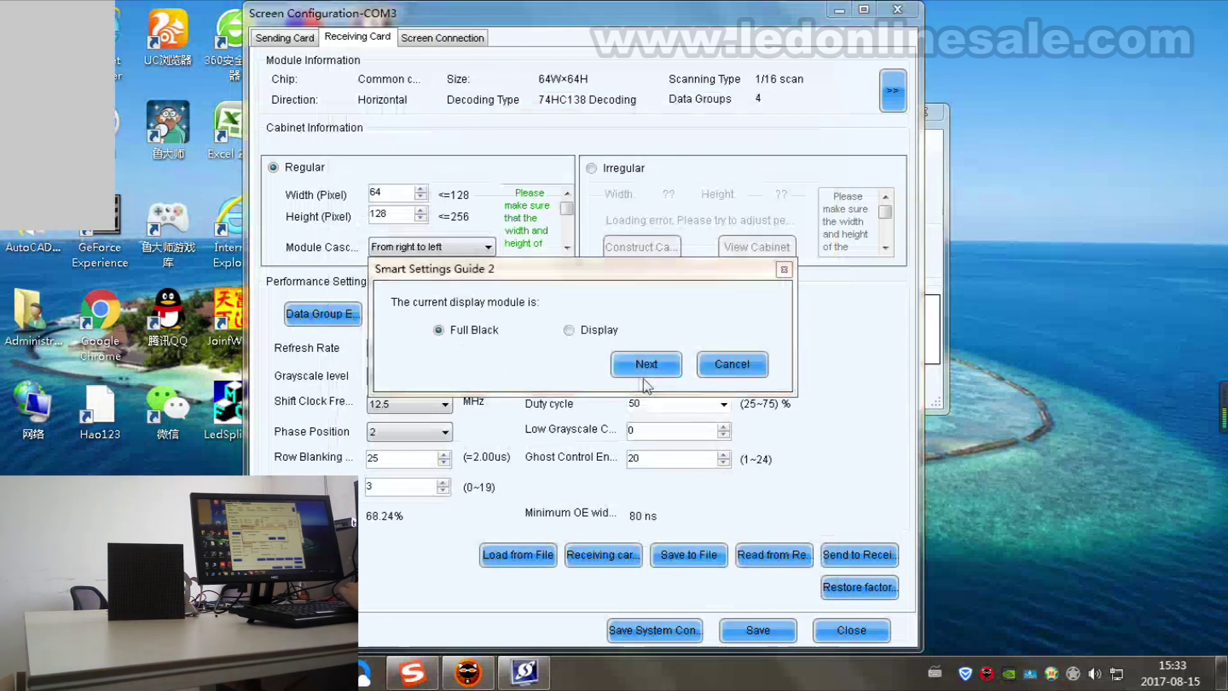
pyautogui.click(439, 331)
# Continue past Full Black, manually step through colour statuses 2–4, and confirm the colours
pyautogui.click(644, 364)
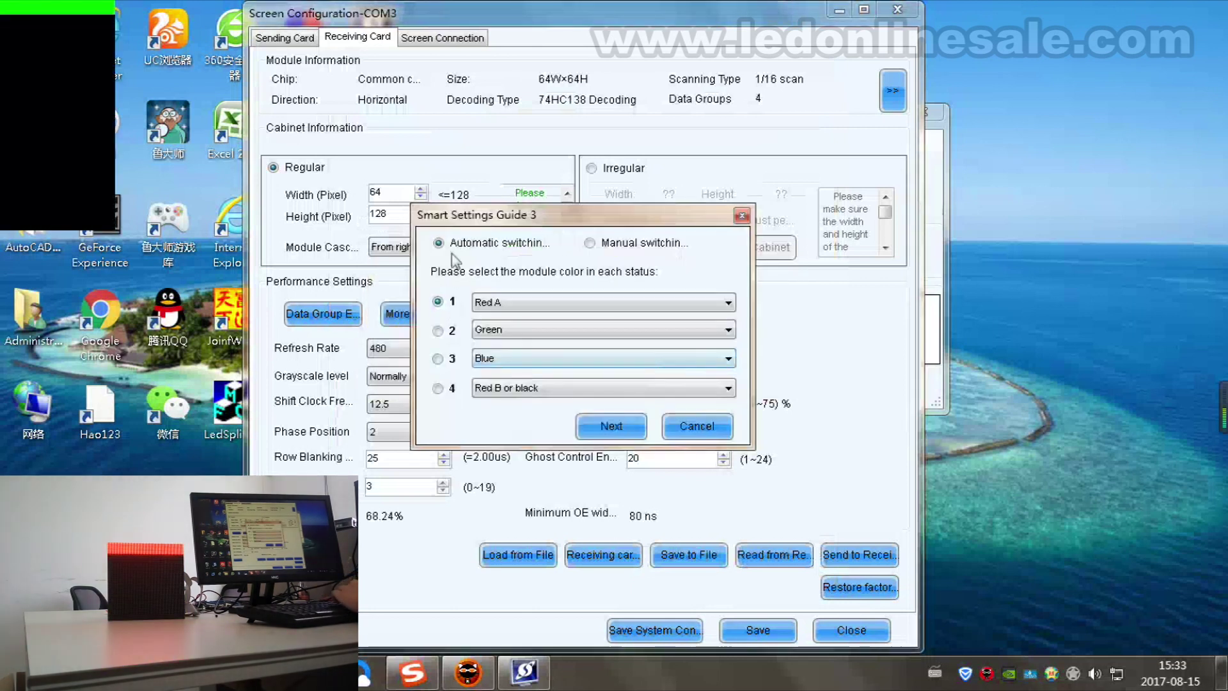
pyautogui.click(603, 243)
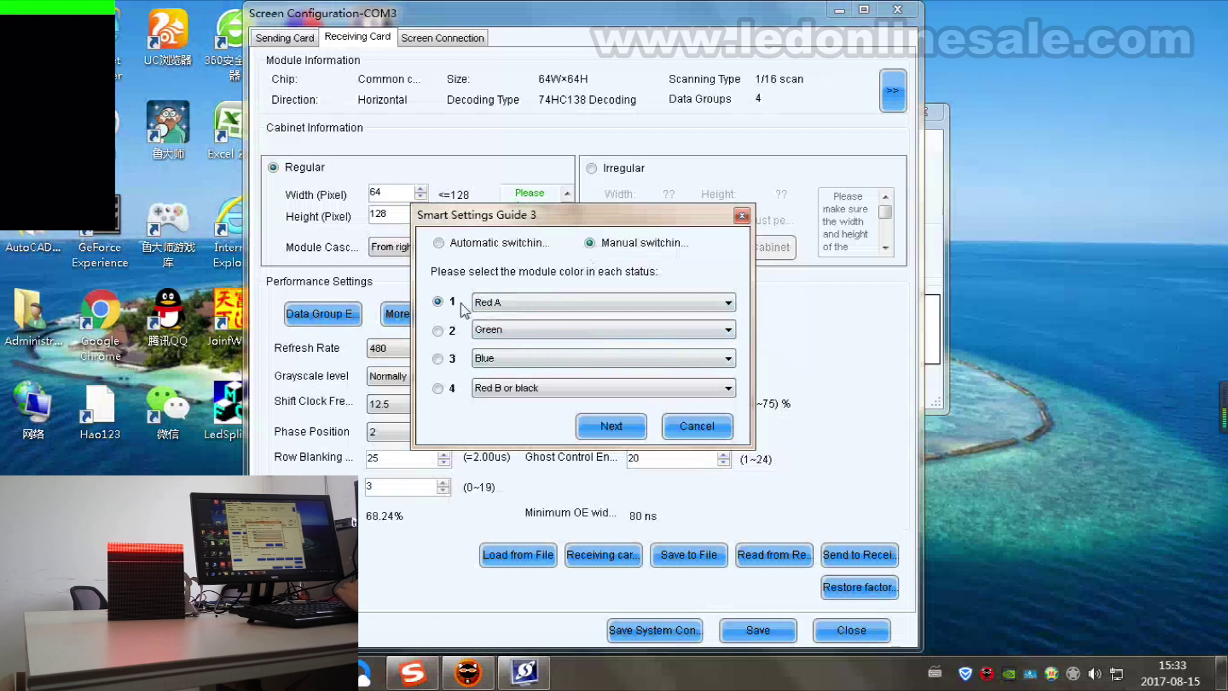
pyautogui.click(437, 330)
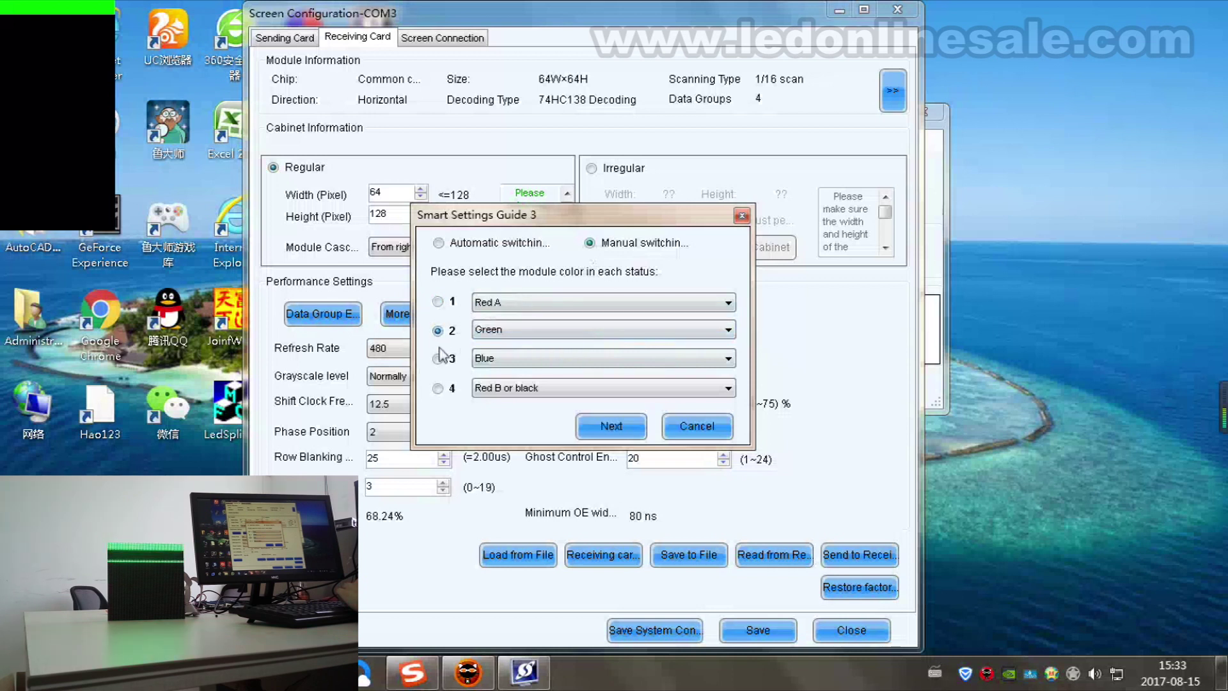
pyautogui.click(439, 359)
pyautogui.click(438, 388)
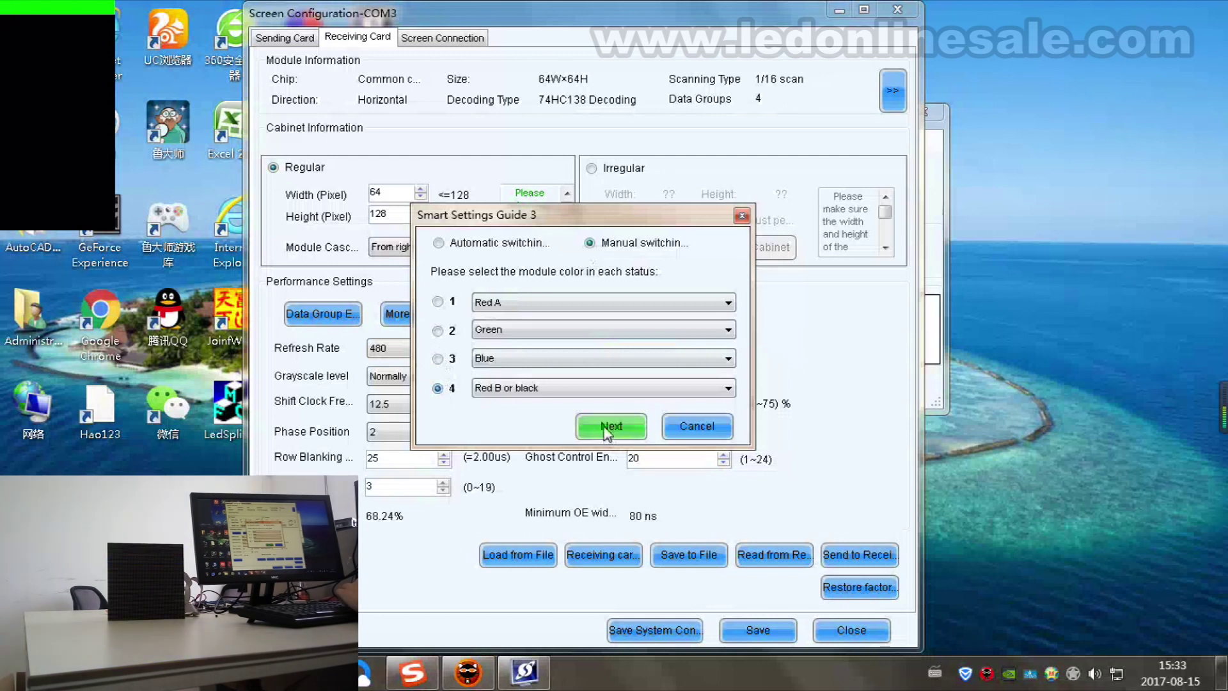
pyautogui.click(609, 427)
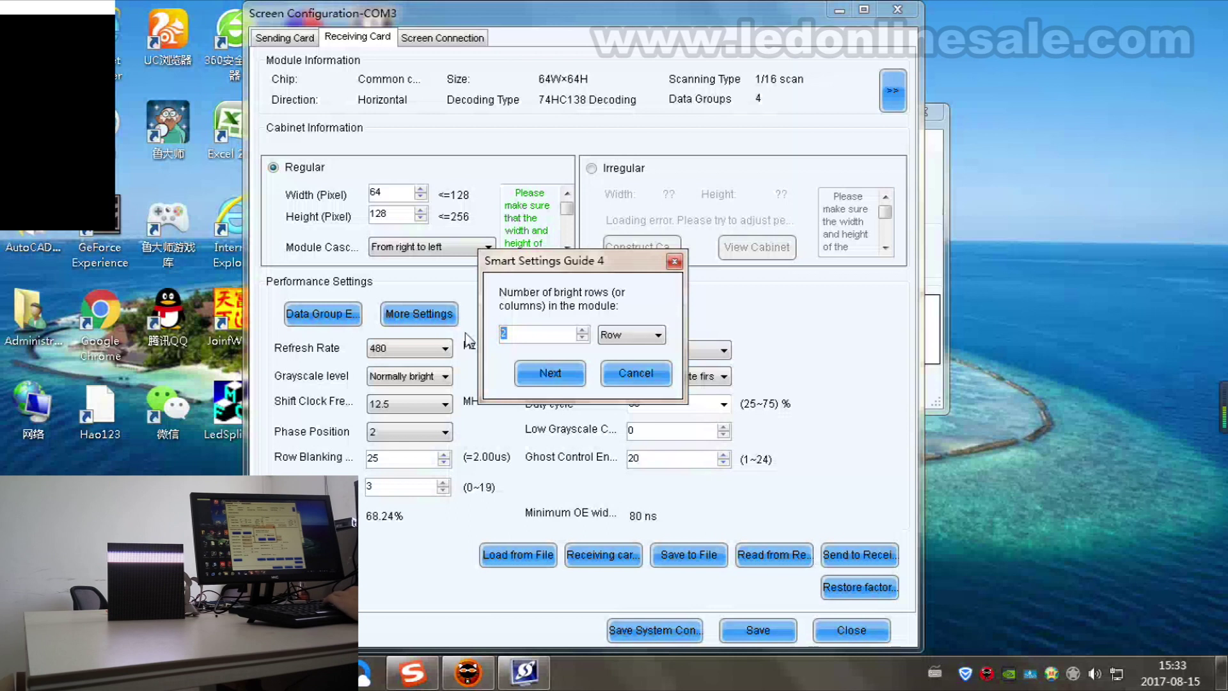
# Accept 16 bright rows and advance to the bright-spot marking grid
pyautogui.click(558, 374)
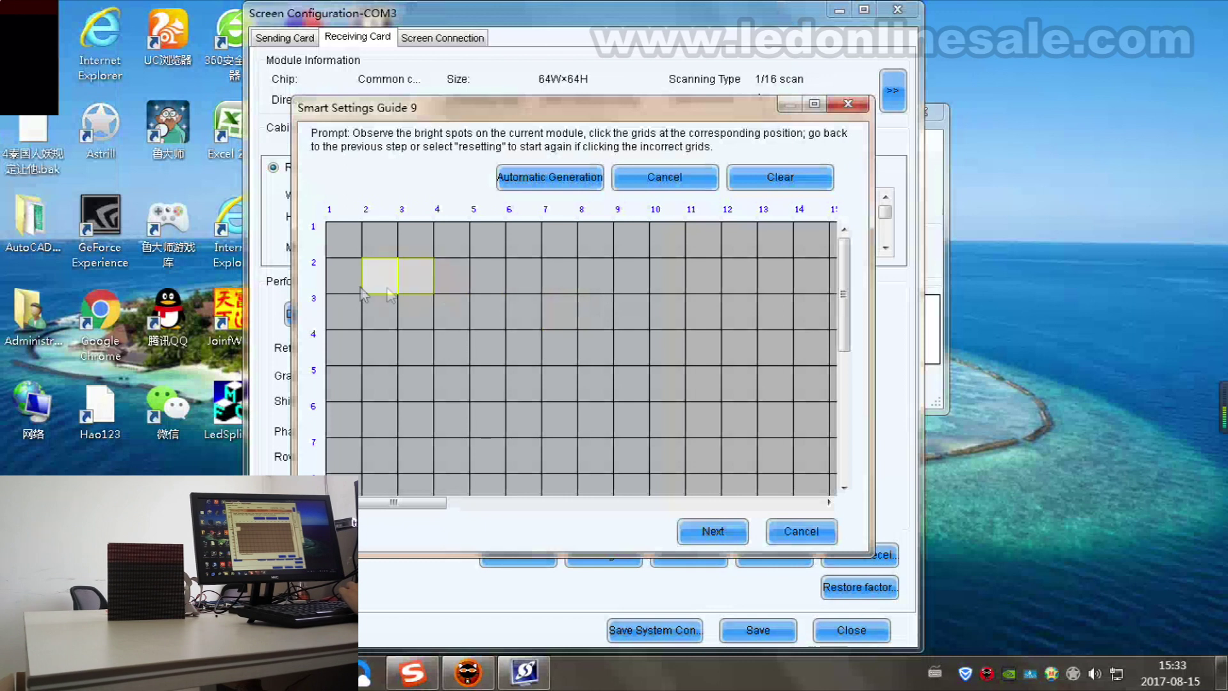
pyautogui.click(349, 278)
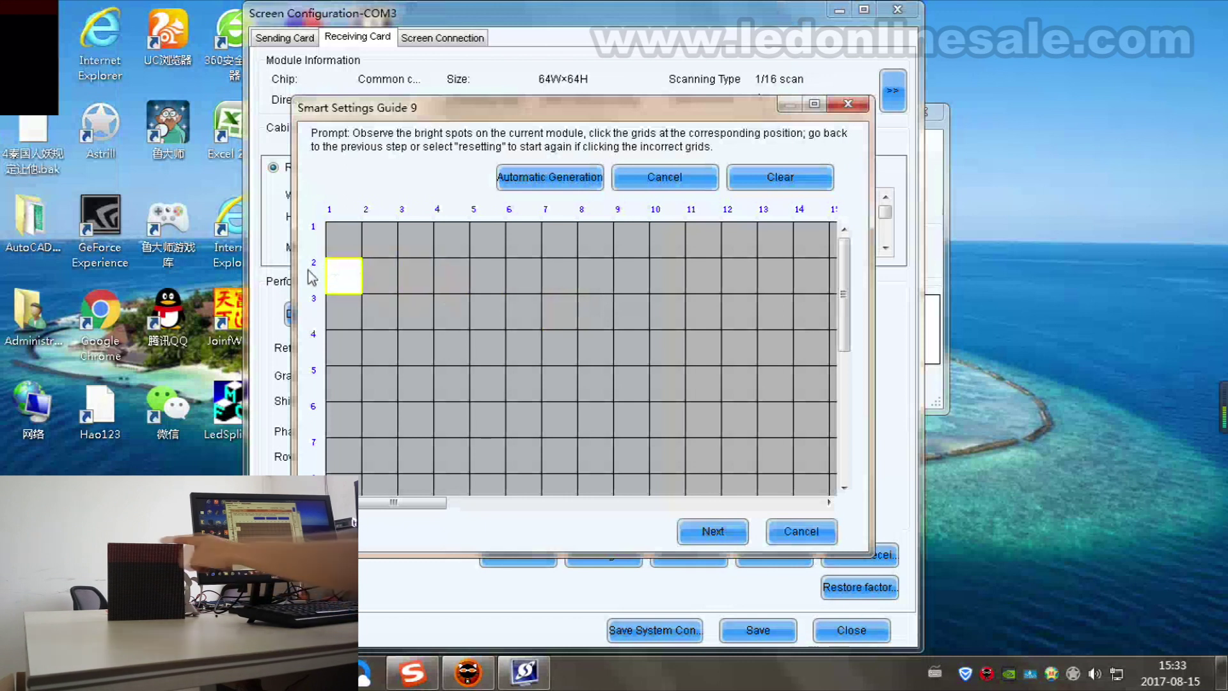
# Mark the module's lit points along row 1 and down column 1 in the grid
pyautogui.click(343, 237)
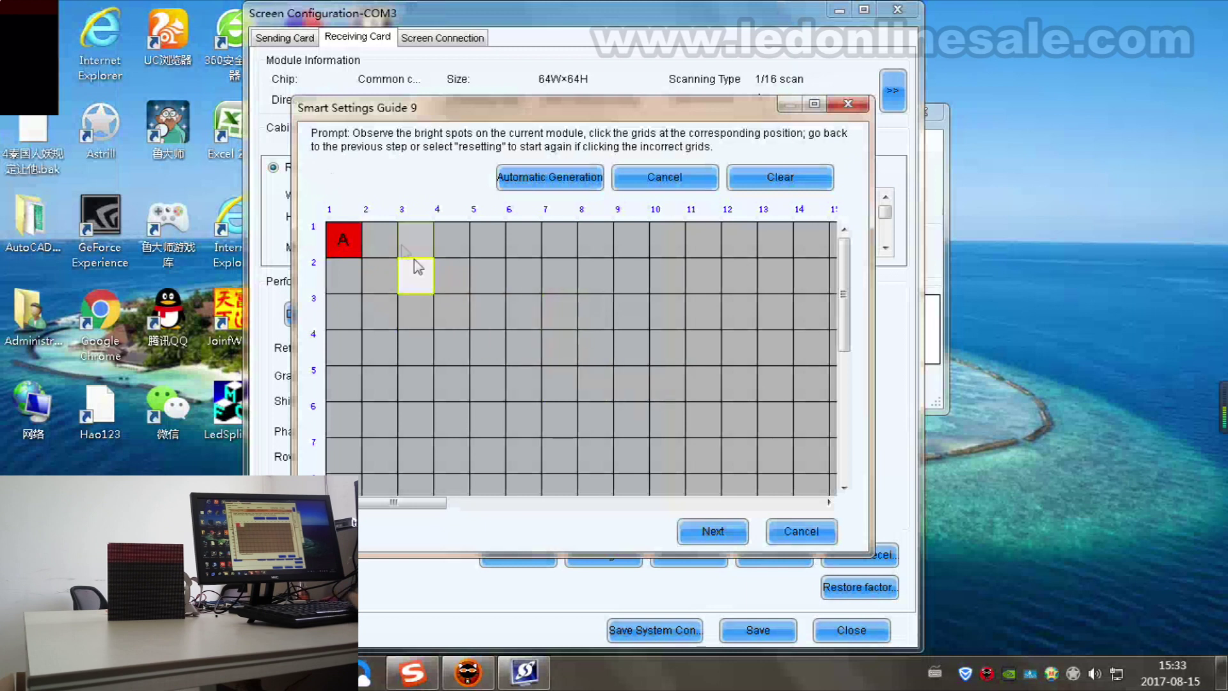
pyautogui.click(390, 240)
pyautogui.click(416, 250)
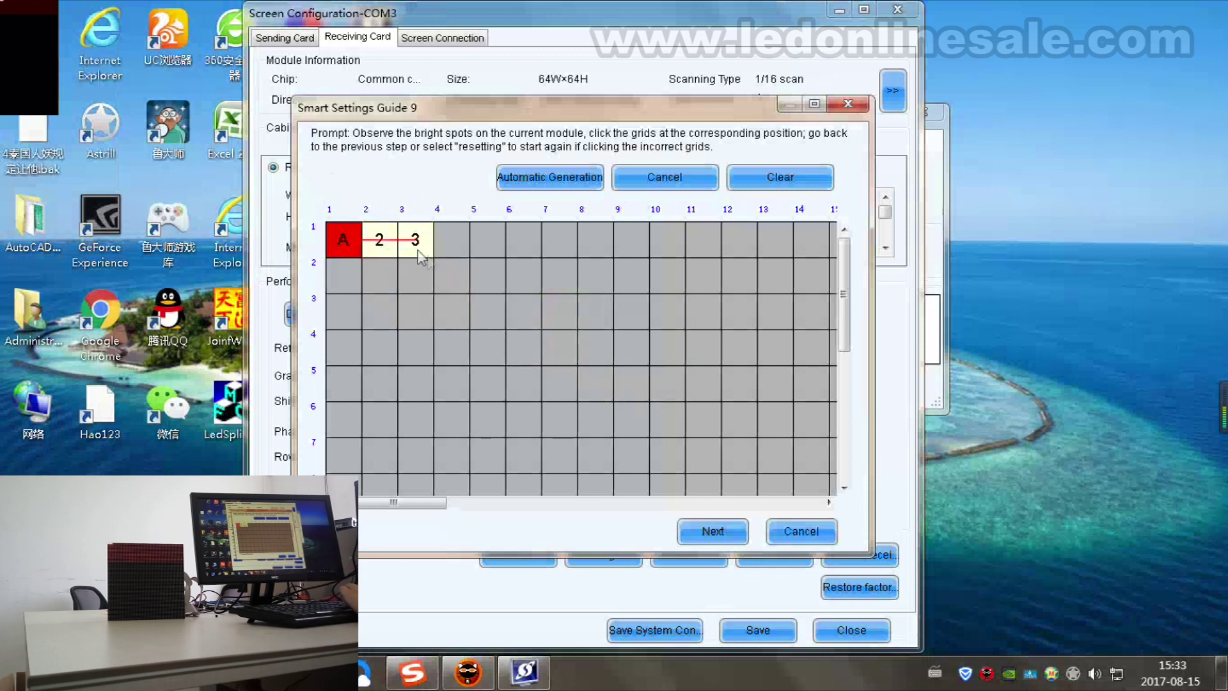
pyautogui.click(450, 253)
pyautogui.click(484, 253)
pyautogui.click(521, 254)
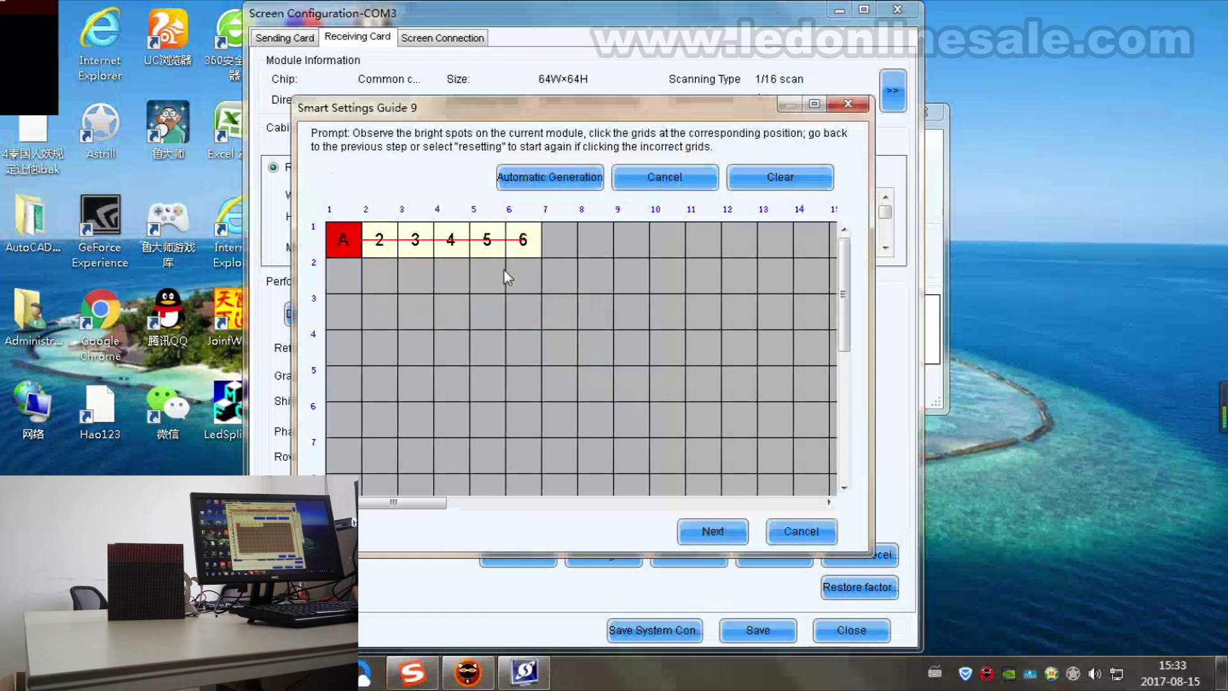
pyautogui.click(557, 254)
pyautogui.click(593, 254)
pyautogui.click(631, 240)
pyautogui.click(667, 240)
pyautogui.click(703, 240)
pyautogui.click(740, 239)
pyautogui.click(775, 240)
pyautogui.click(810, 240)
pyautogui.click(831, 240)
pyautogui.moveTo(416, 502)
pyautogui.mouseDown()
pyautogui.moveTo(594, 514)
pyautogui.moveTo(574, 503)
pyautogui.mouseUp()
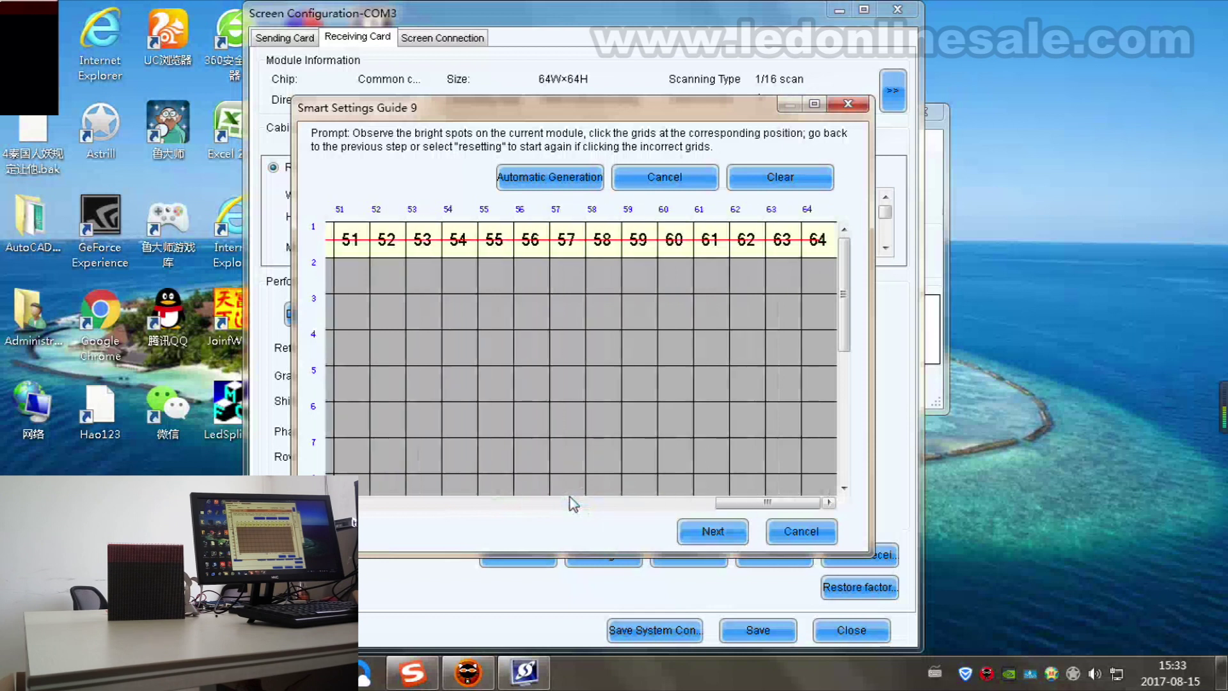
pyautogui.moveTo(735, 506); pyautogui.dragTo(387, 509)
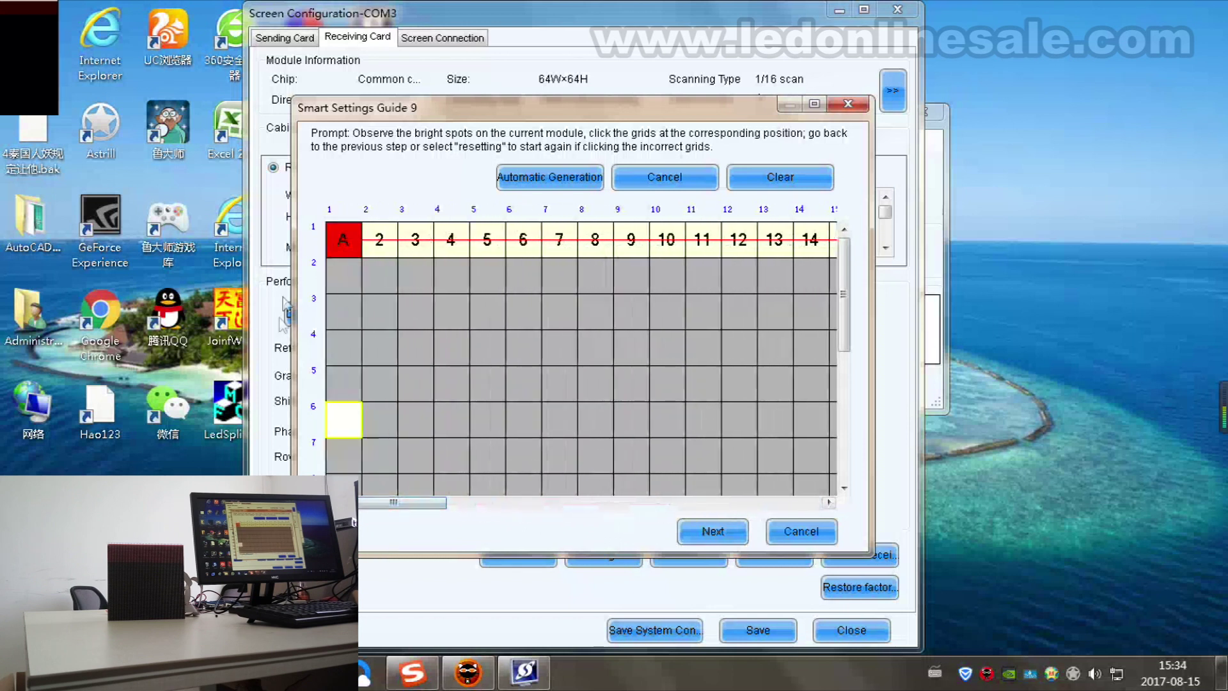
pyautogui.click(343, 275)
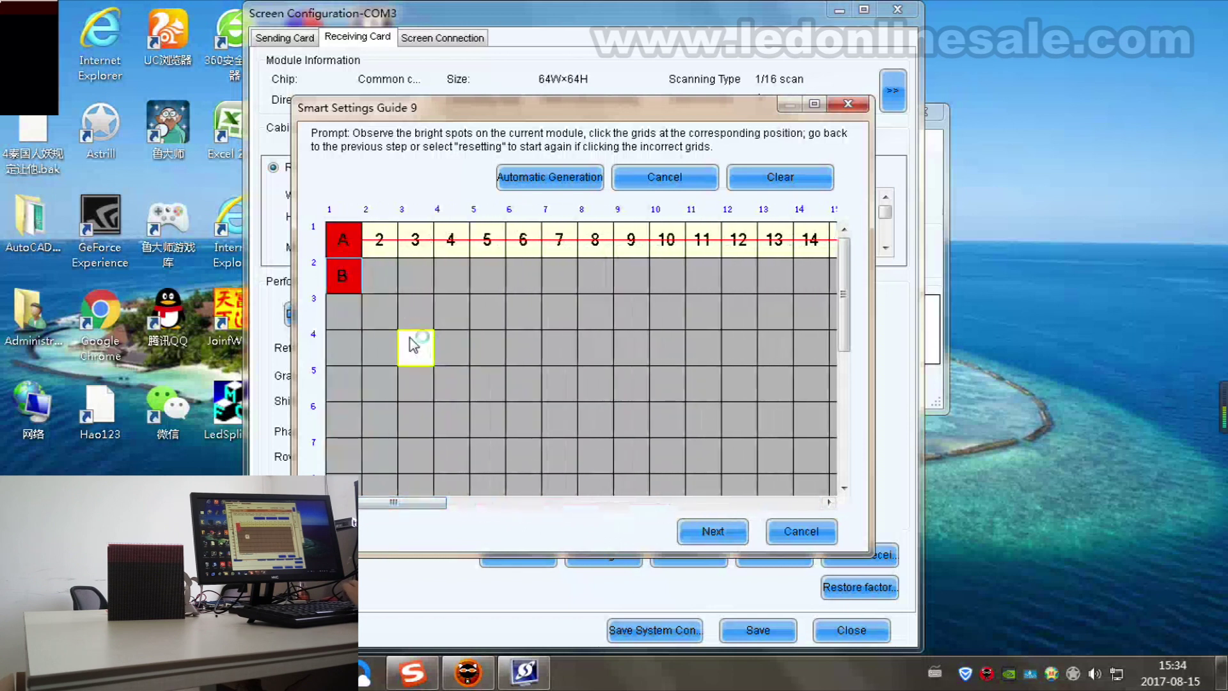
pyautogui.click(386, 343)
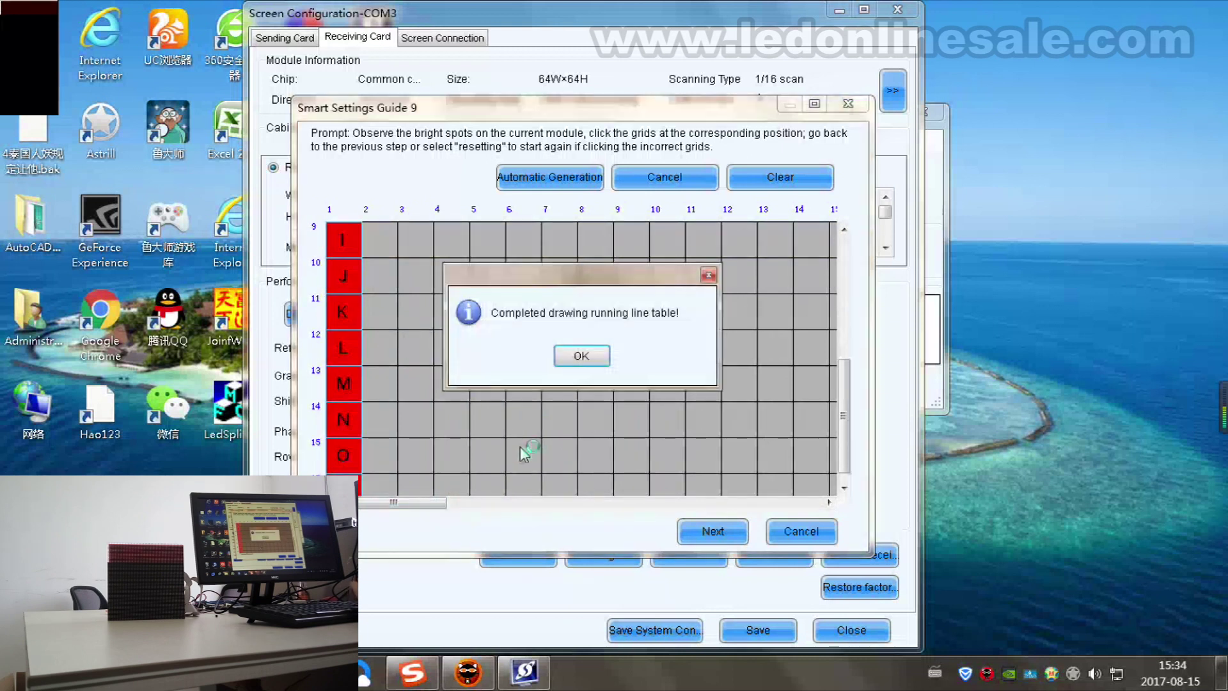
# Dismiss the running line table notice, advance, and acknowledge the smart setting success
pyautogui.click(579, 356)
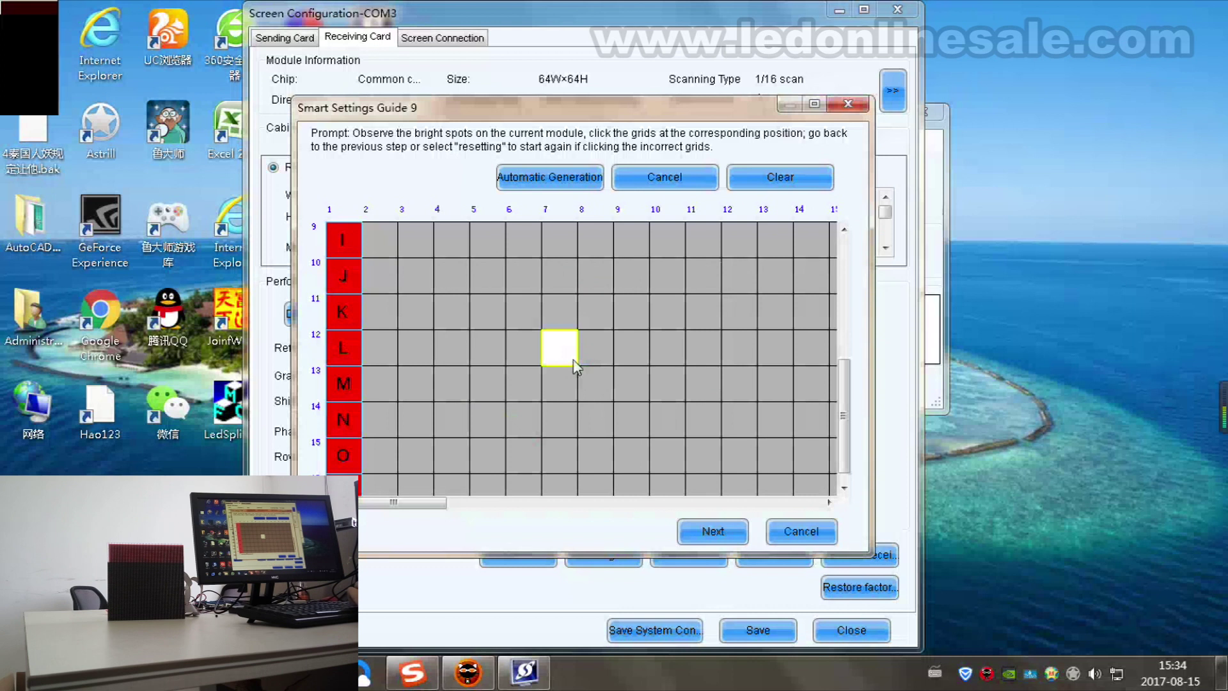
pyautogui.click(709, 533)
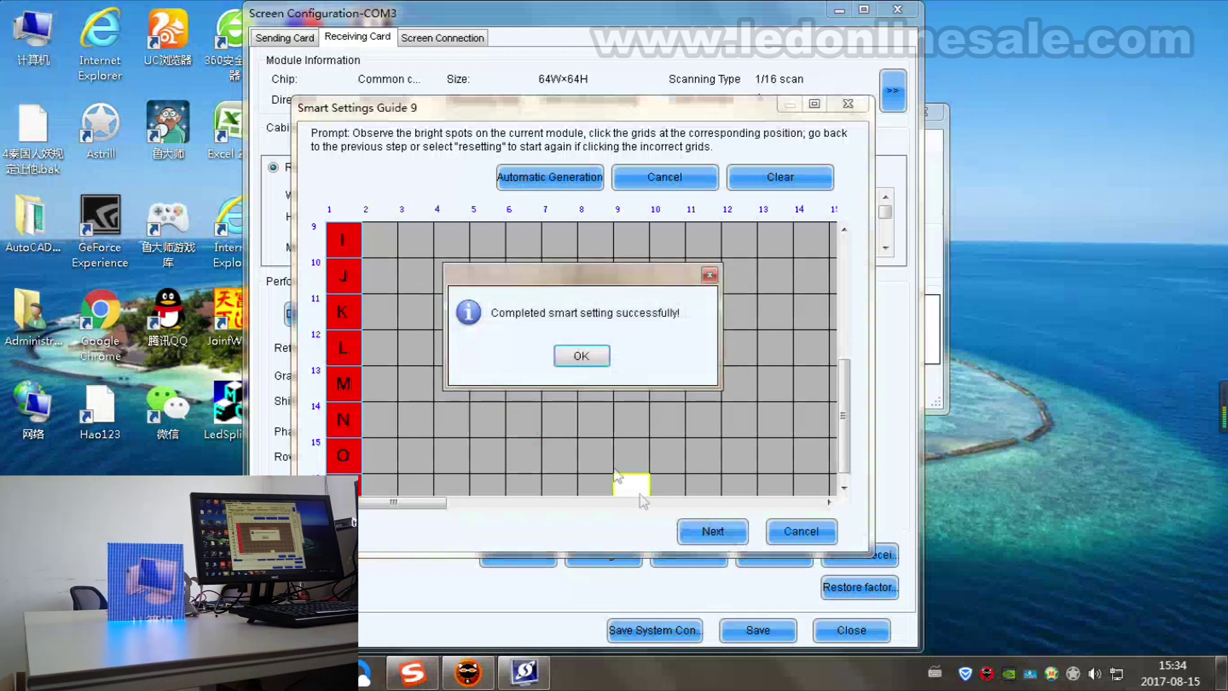
pyautogui.click(592, 358)
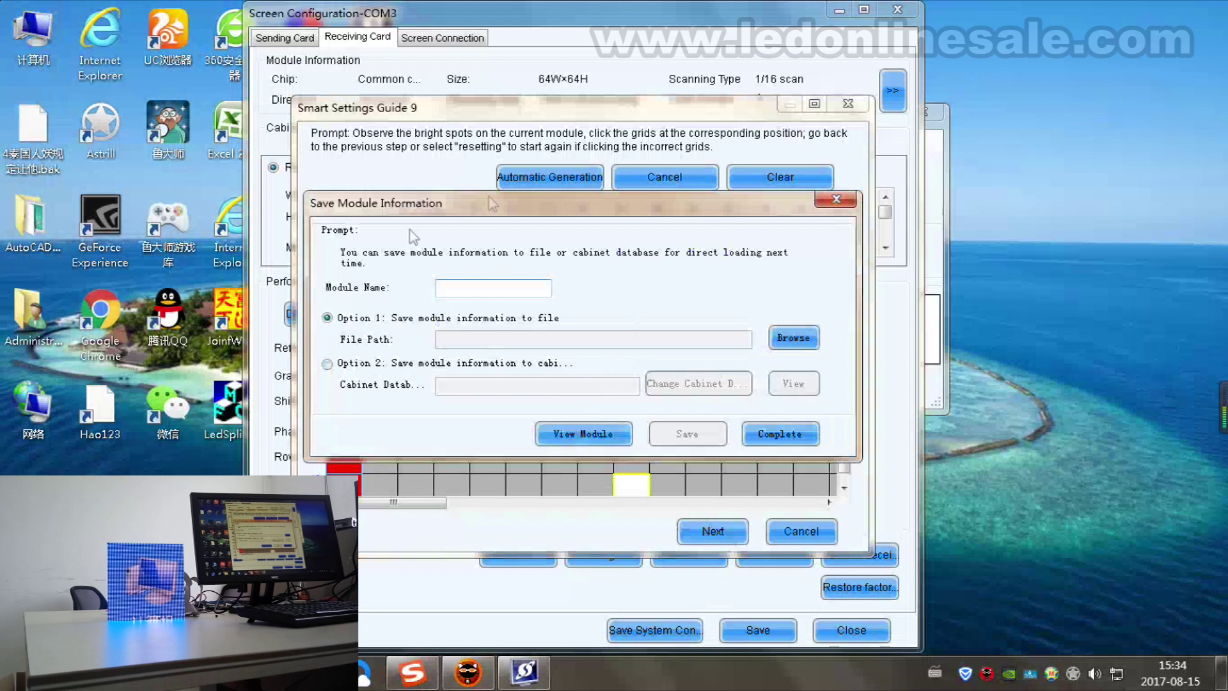
# Review the module's running line details, close them, and complete Save Module Information
pyautogui.click(583, 434)
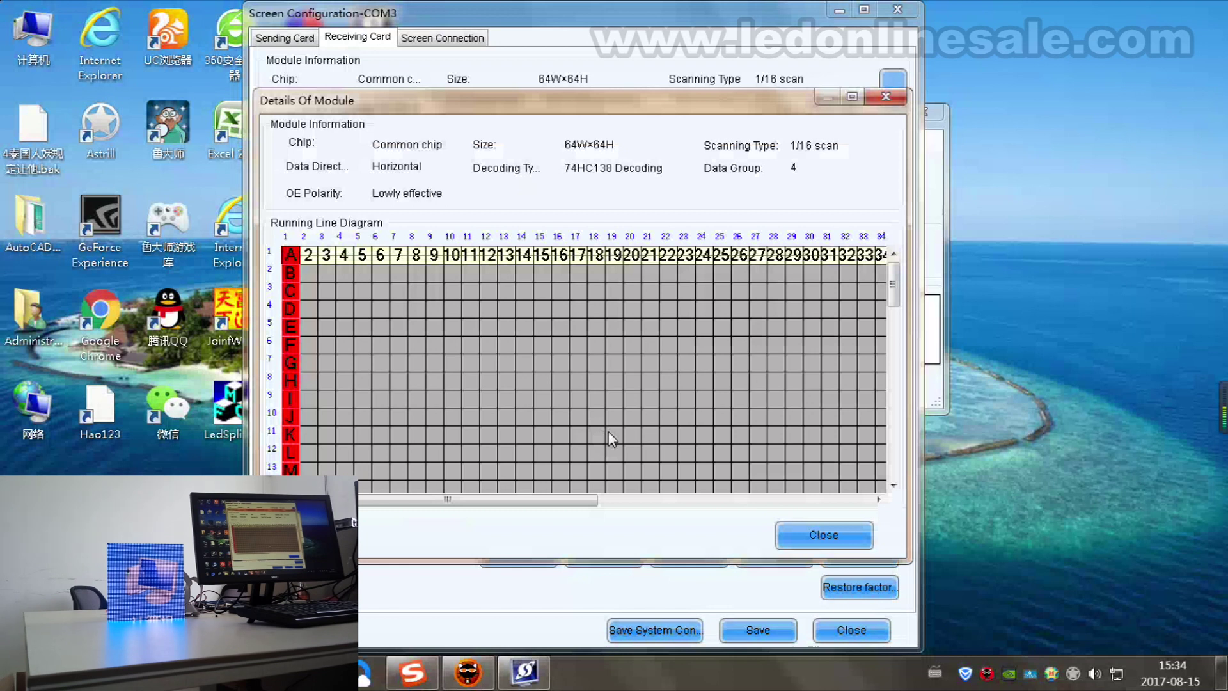
pyautogui.click(847, 541)
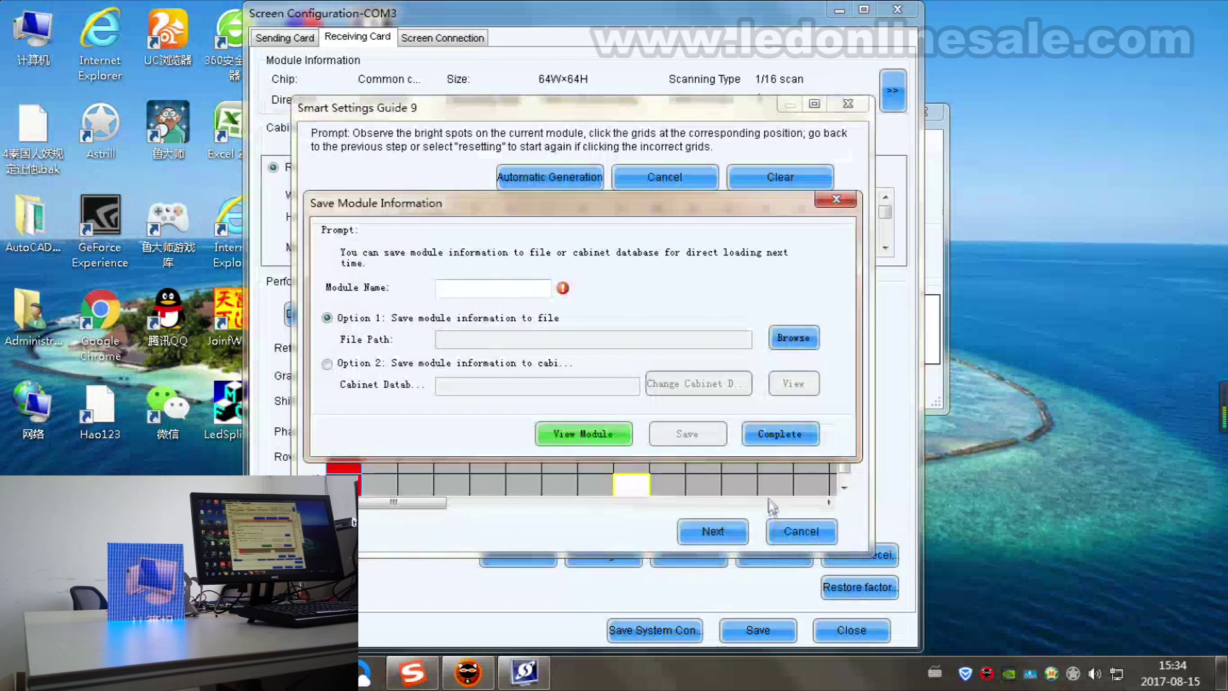
pyautogui.click(780, 435)
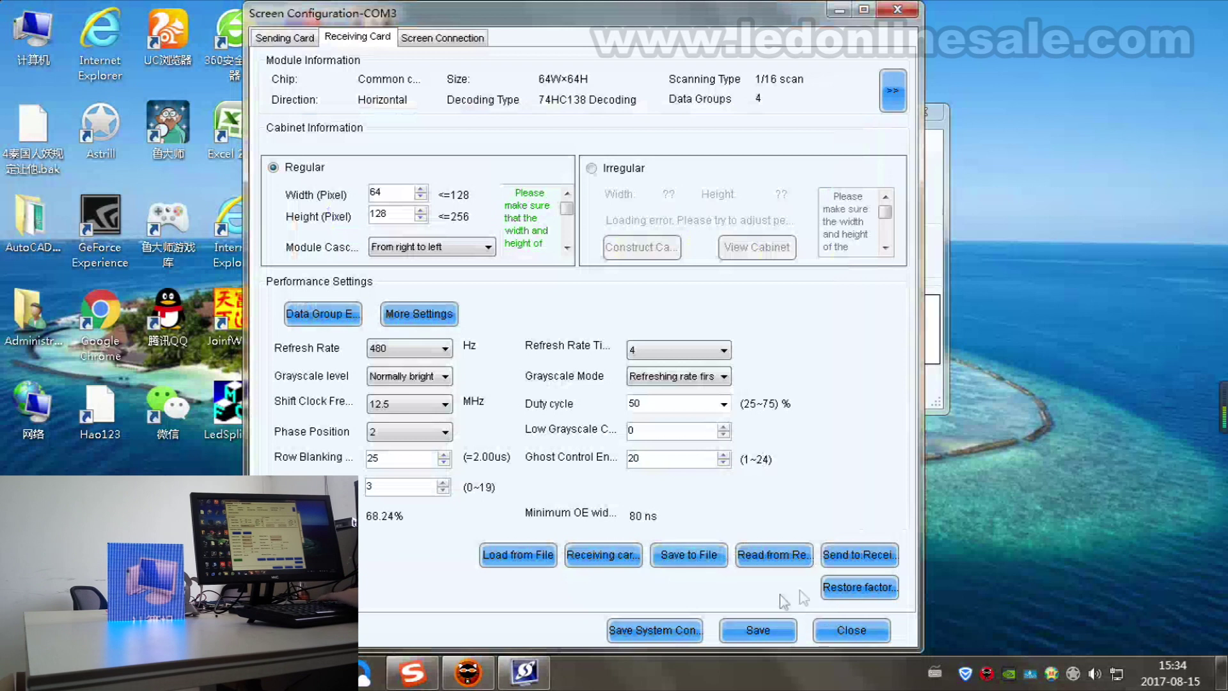
# Save the settings to the receiving card, acknowledge success, and close Screen Configuration
pyautogui.click(757, 631)
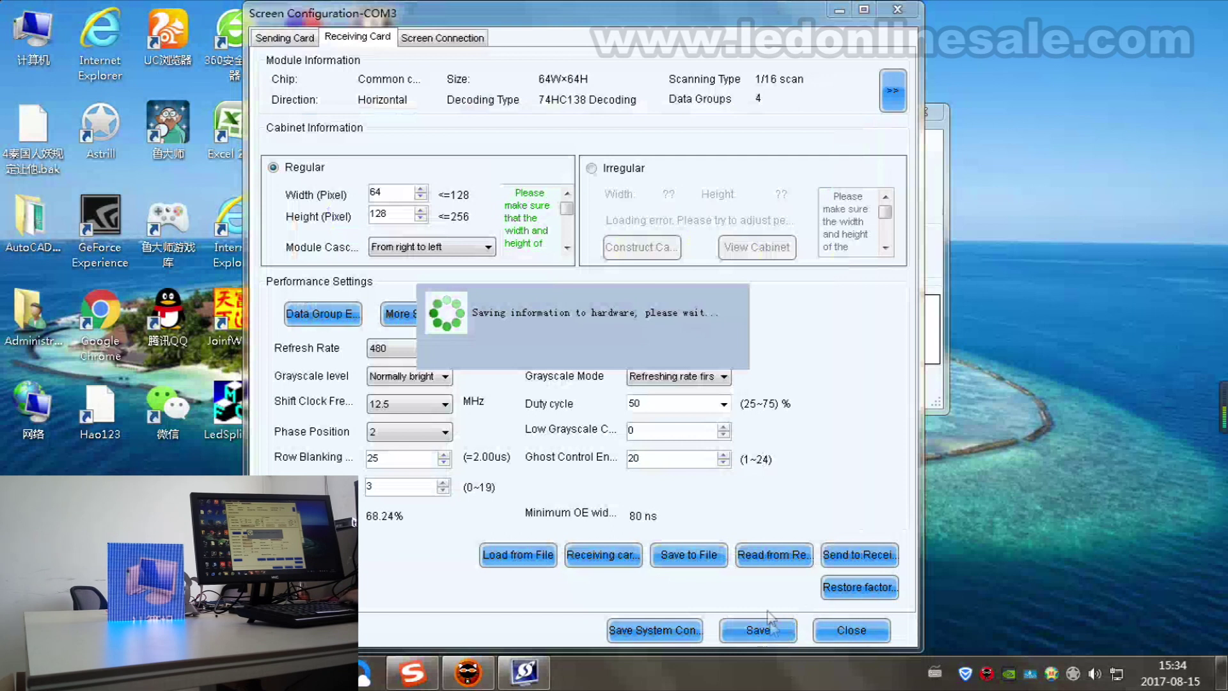
pyautogui.click(582, 356)
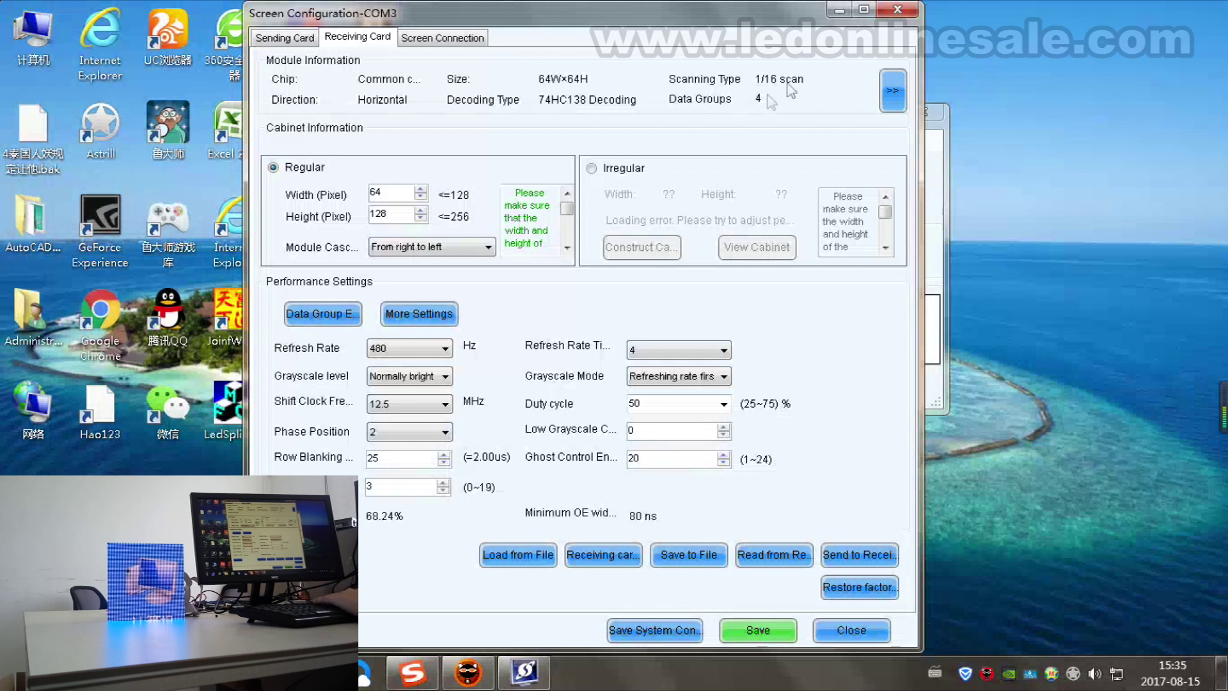
pyautogui.click(899, 10)
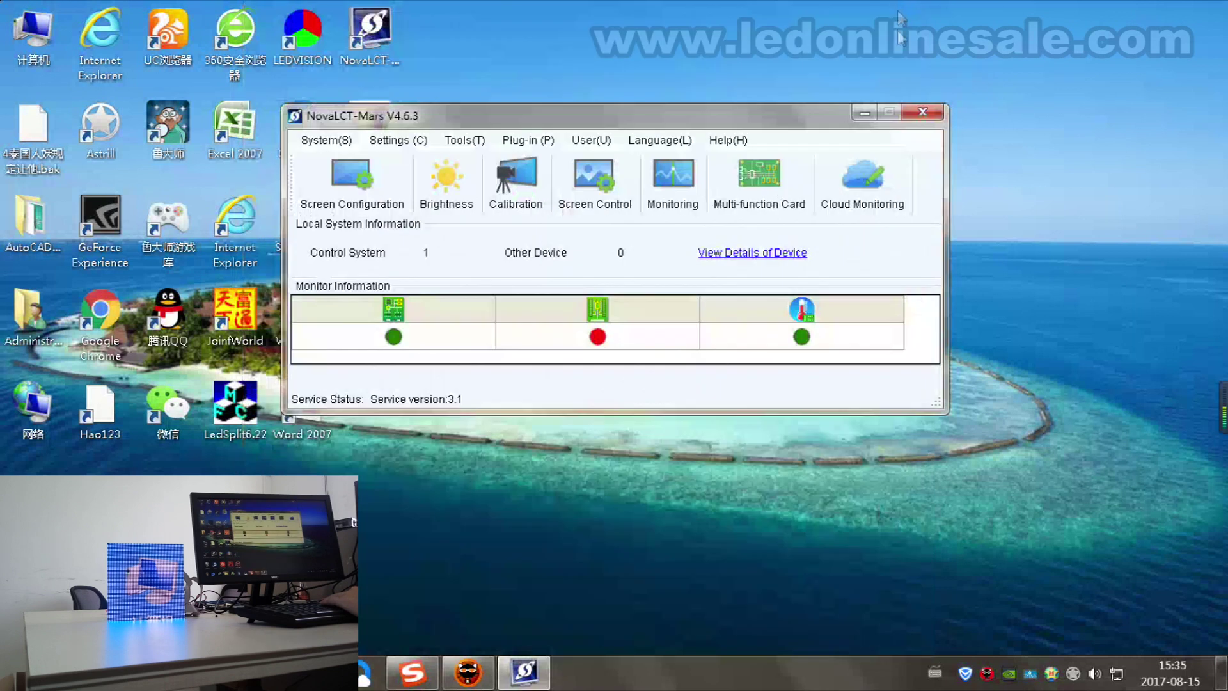
# Close NovaLCT-Mars, refresh the desktop, and dismiss LED Studio's screen-not-found error
pyautogui.click(922, 112)
pyautogui.rightClick(727, 270)
pyautogui.click(809, 323)
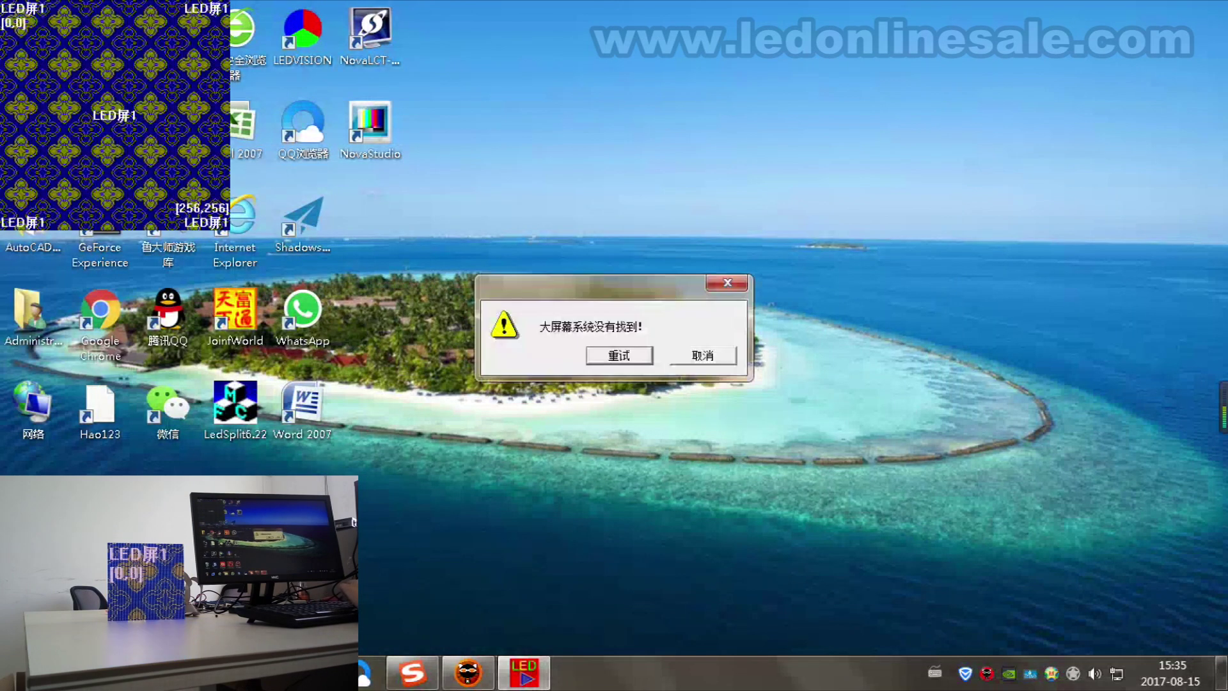
pyautogui.click(696, 355)
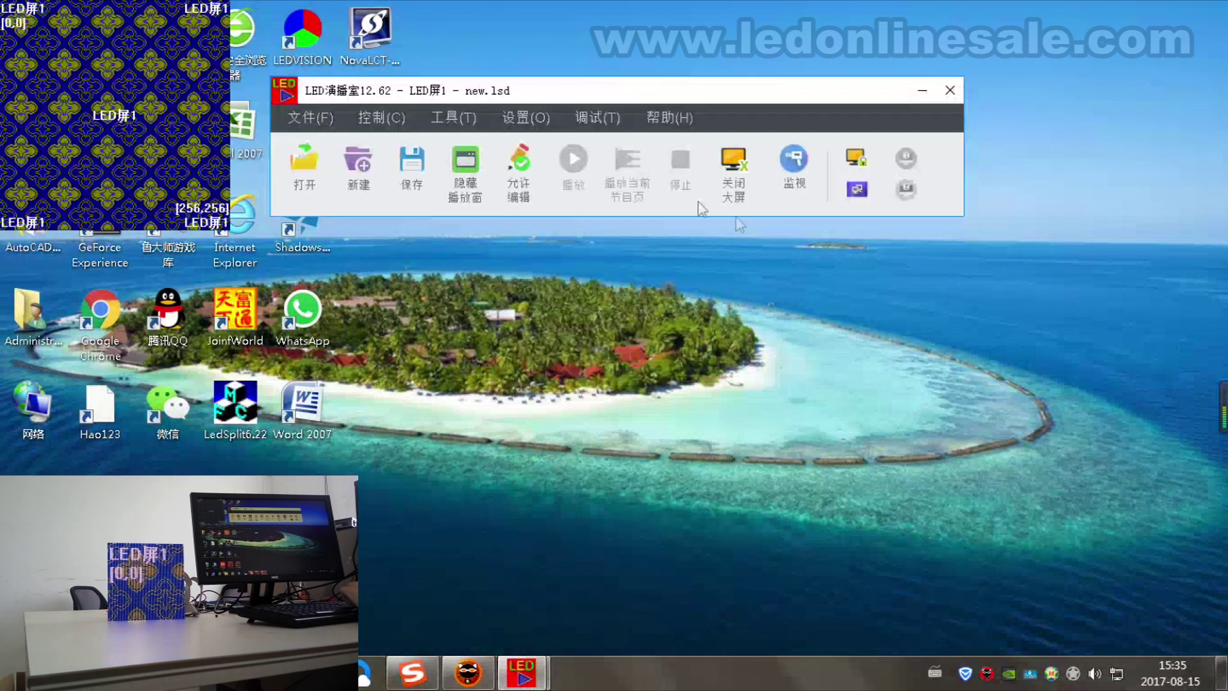
# Switch LED Studio's interface language to English and create a new program file
pyautogui.click(583, 117)
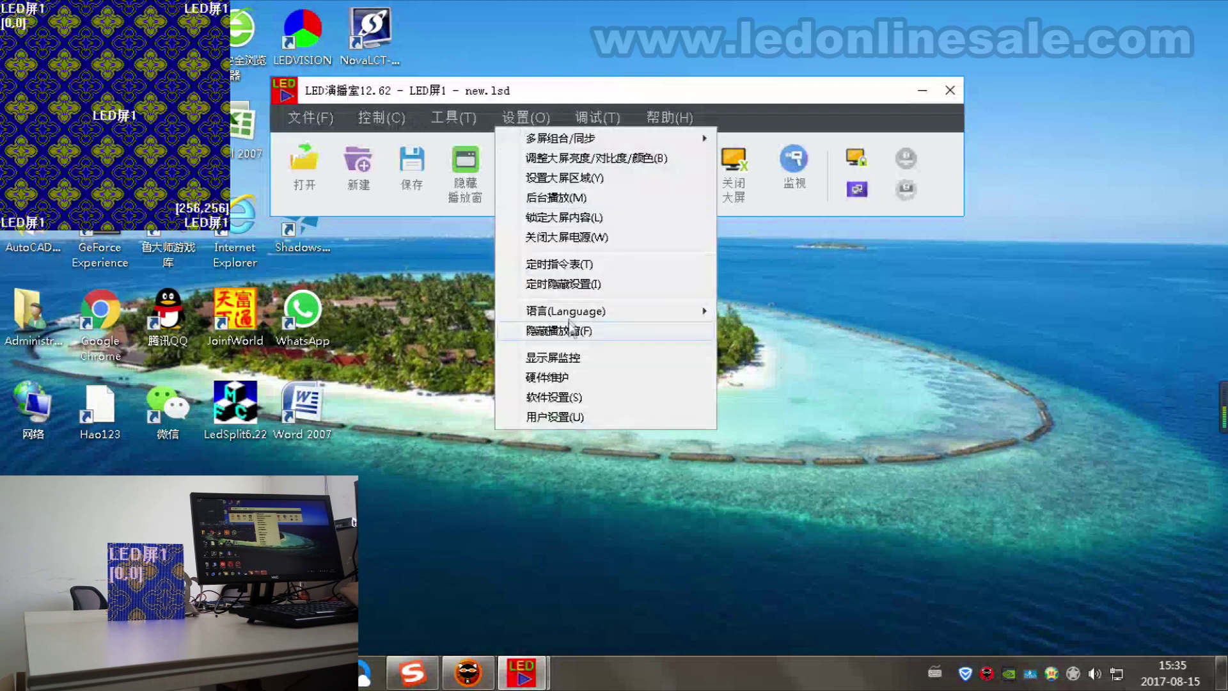
pyautogui.moveTo(588, 311)
pyautogui.click(772, 359)
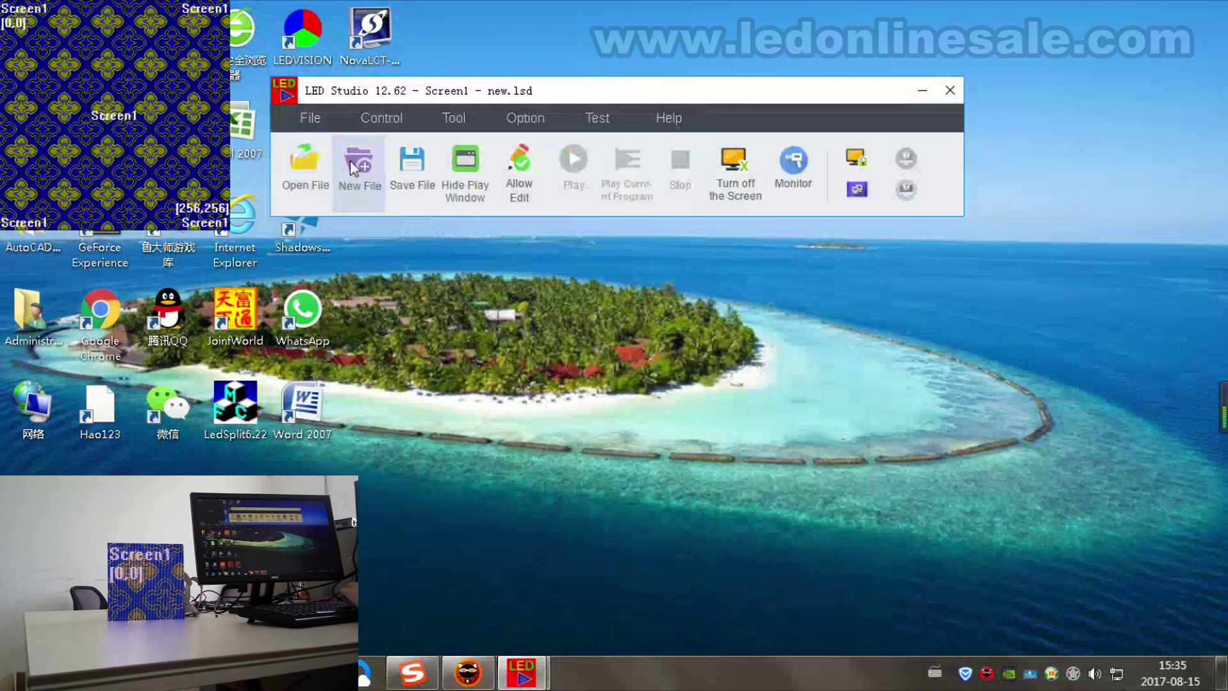
pyautogui.click(351, 161)
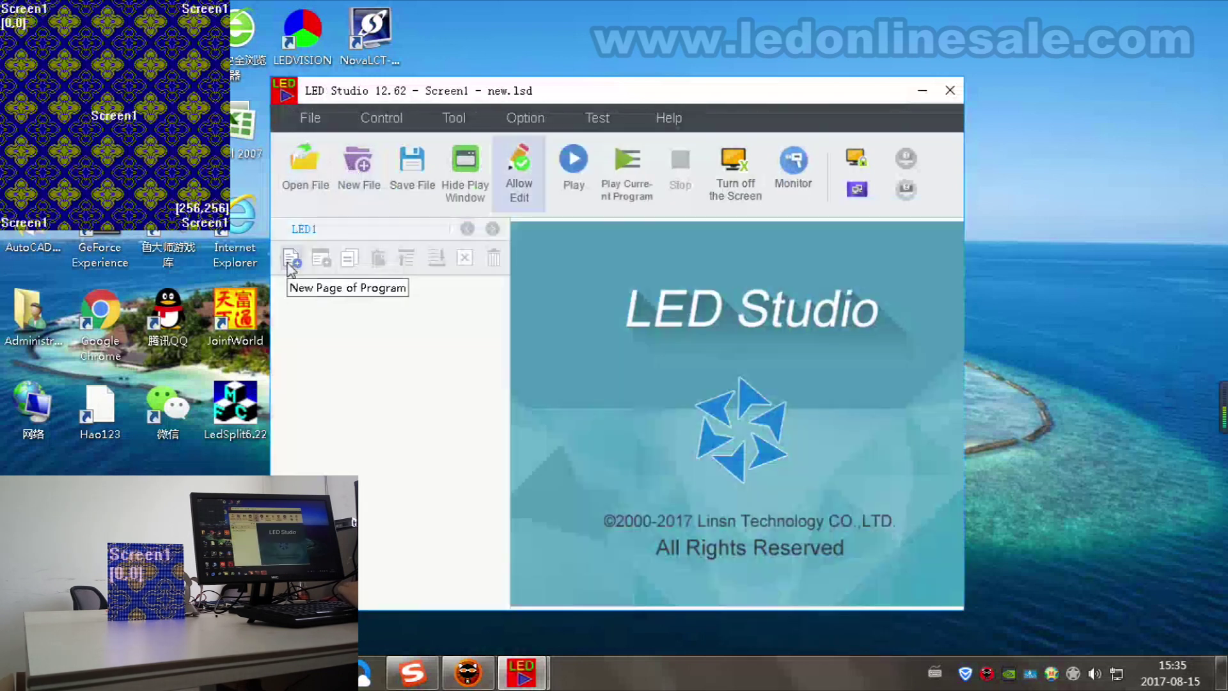
# Add a new step page named Step1 to the program
pyautogui.click(290, 262)
pyautogui.click(339, 274)
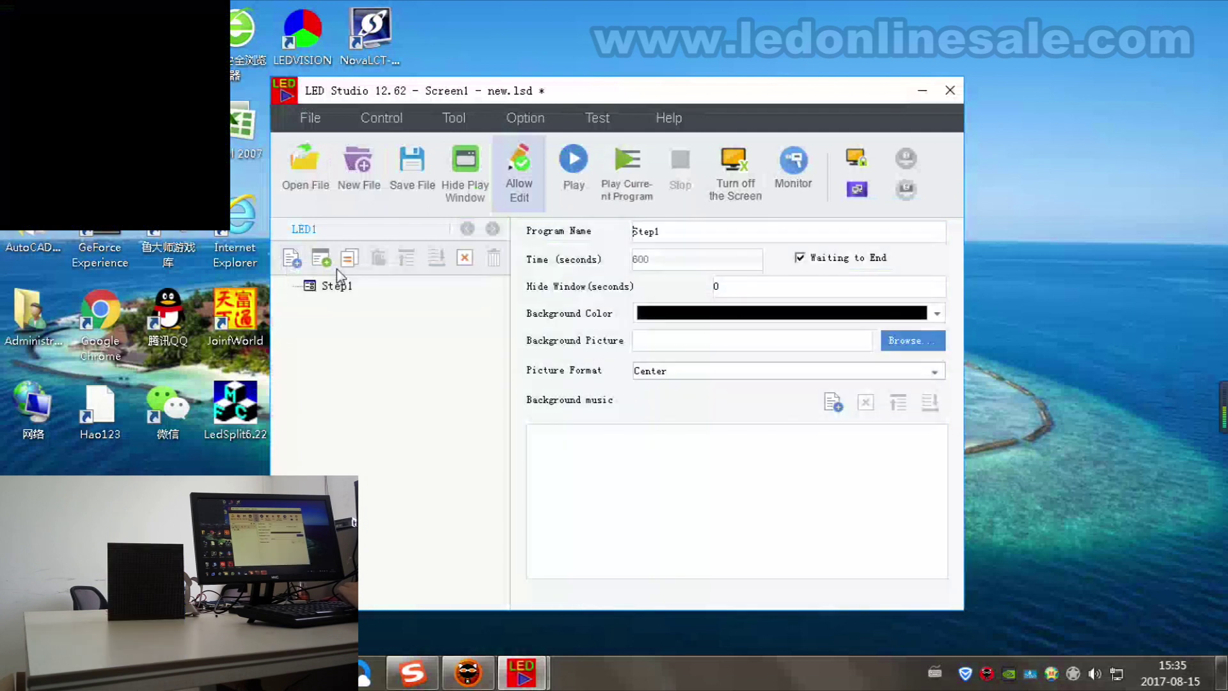
pyautogui.click(319, 257)
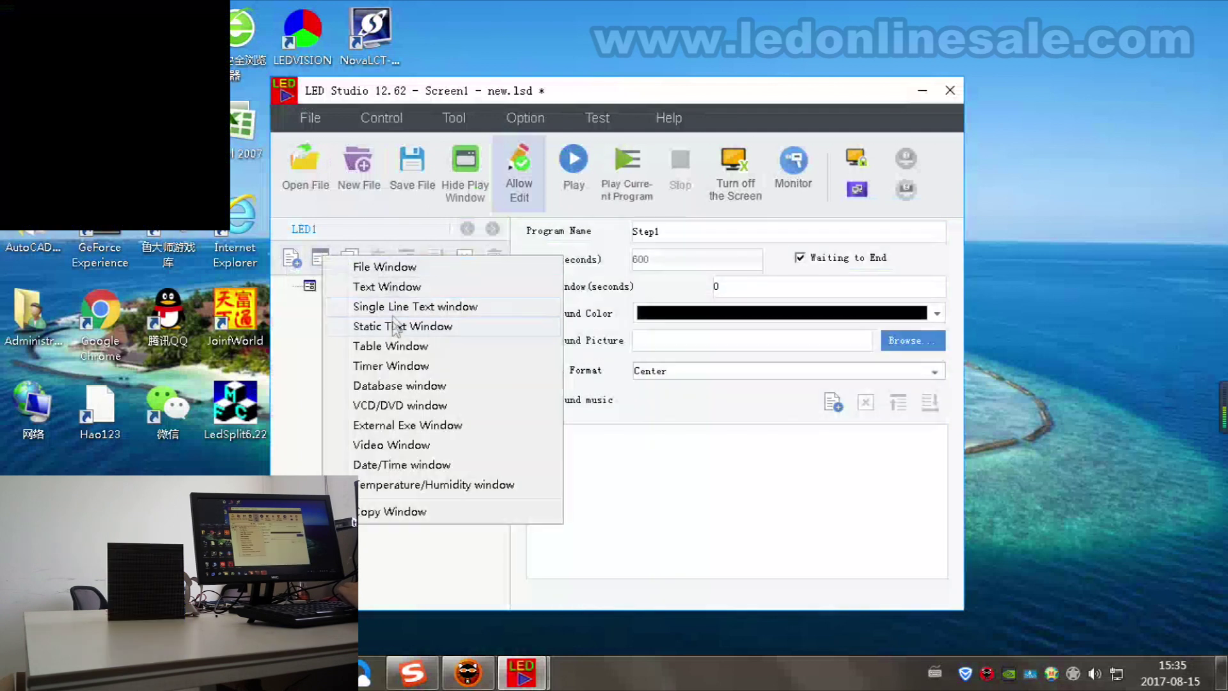
# Add a Timing timer window to Step1, then delete it again
pyautogui.click(393, 367)
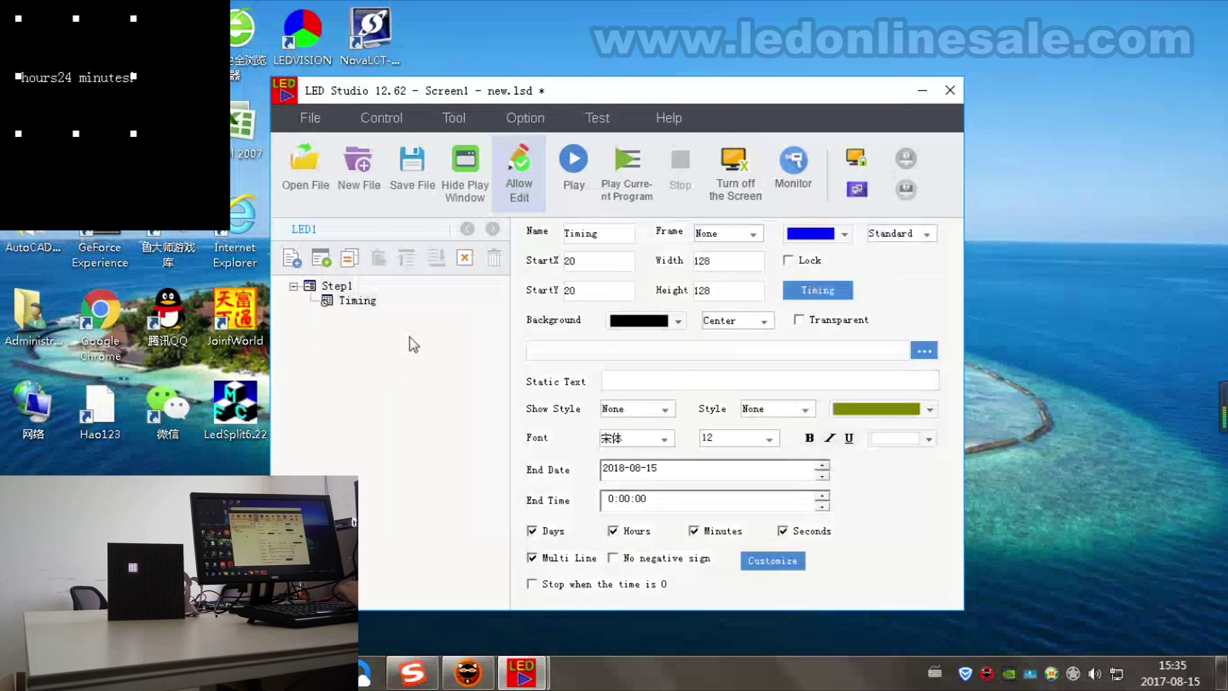
pyautogui.click(340, 309)
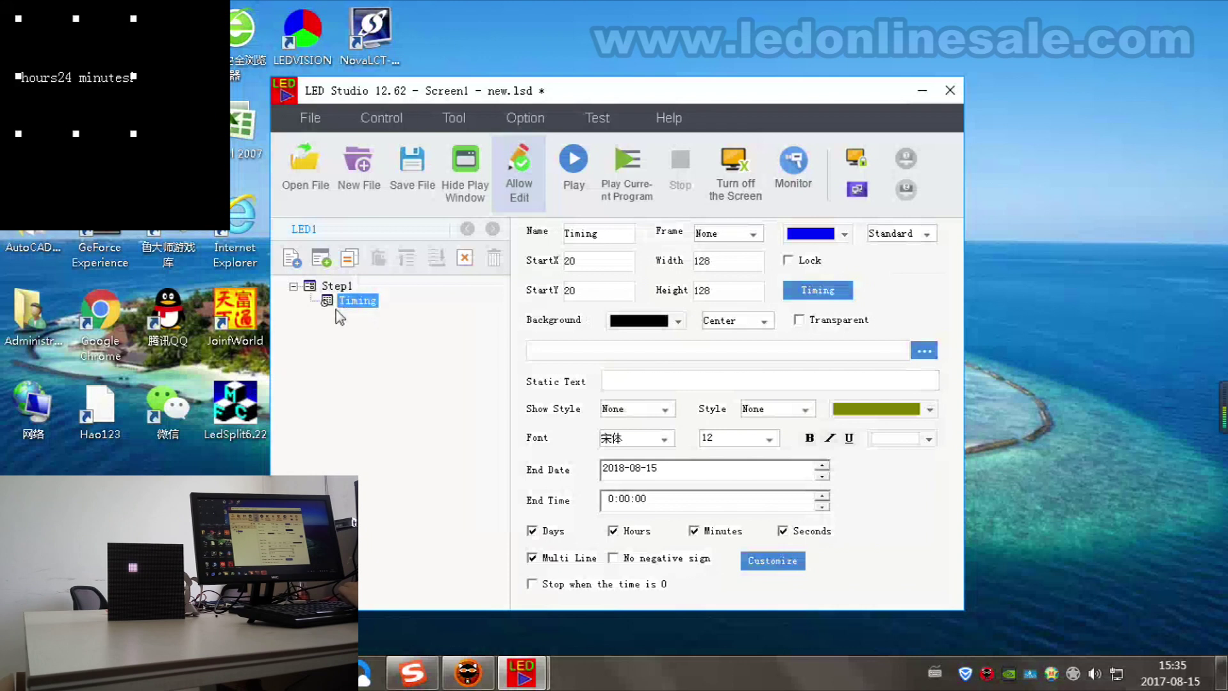
pyautogui.click(460, 258)
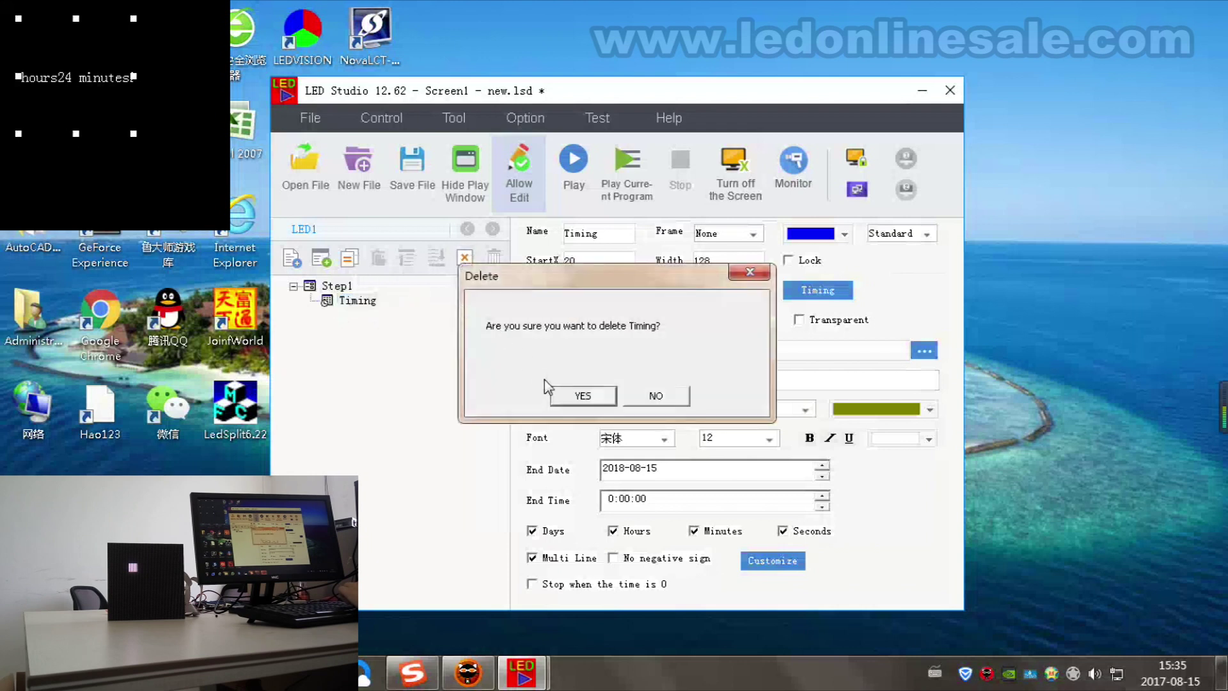
pyautogui.click(562, 393)
pyautogui.click(324, 266)
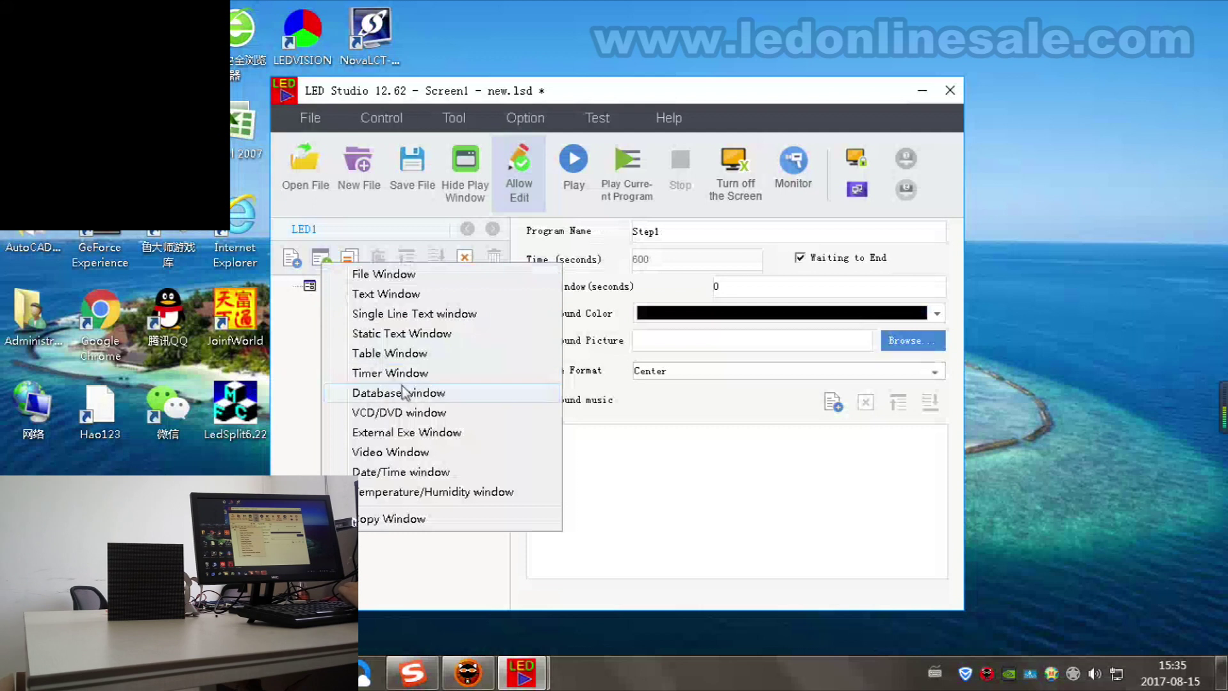
# Add a Static Text window at StartX 0, StartY 0, Width 64, Height 64, containing 'P'
pyautogui.click(435, 335)
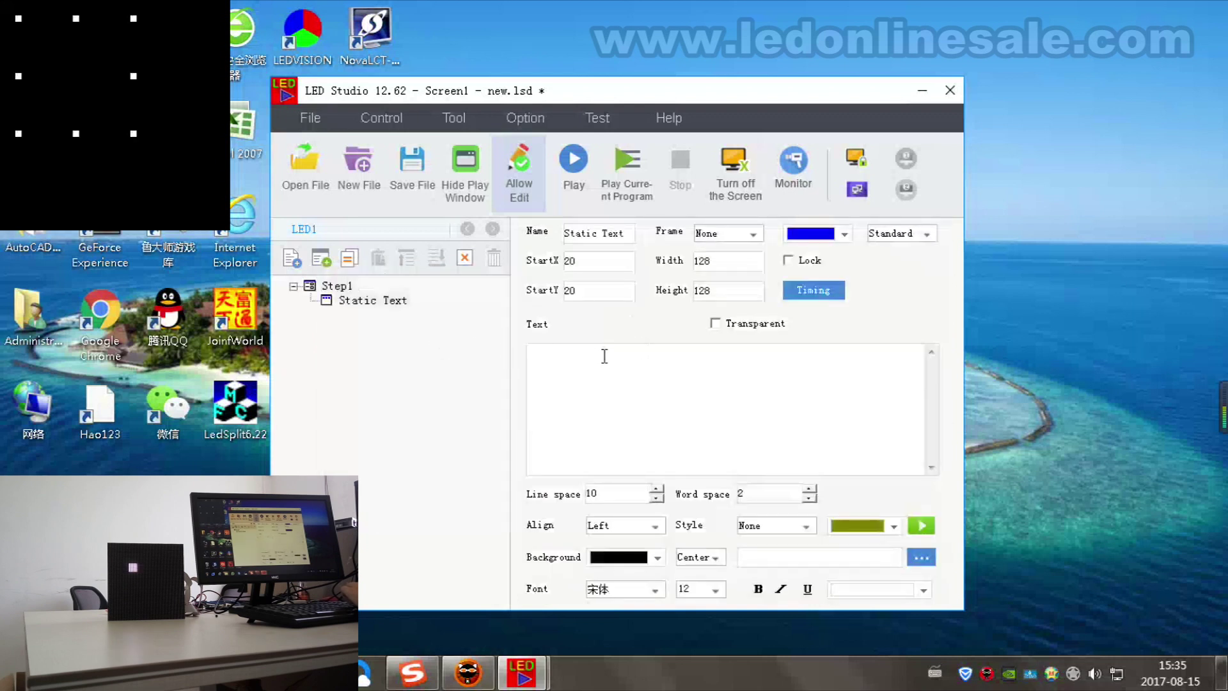
pyautogui.doubleClick(584, 260)
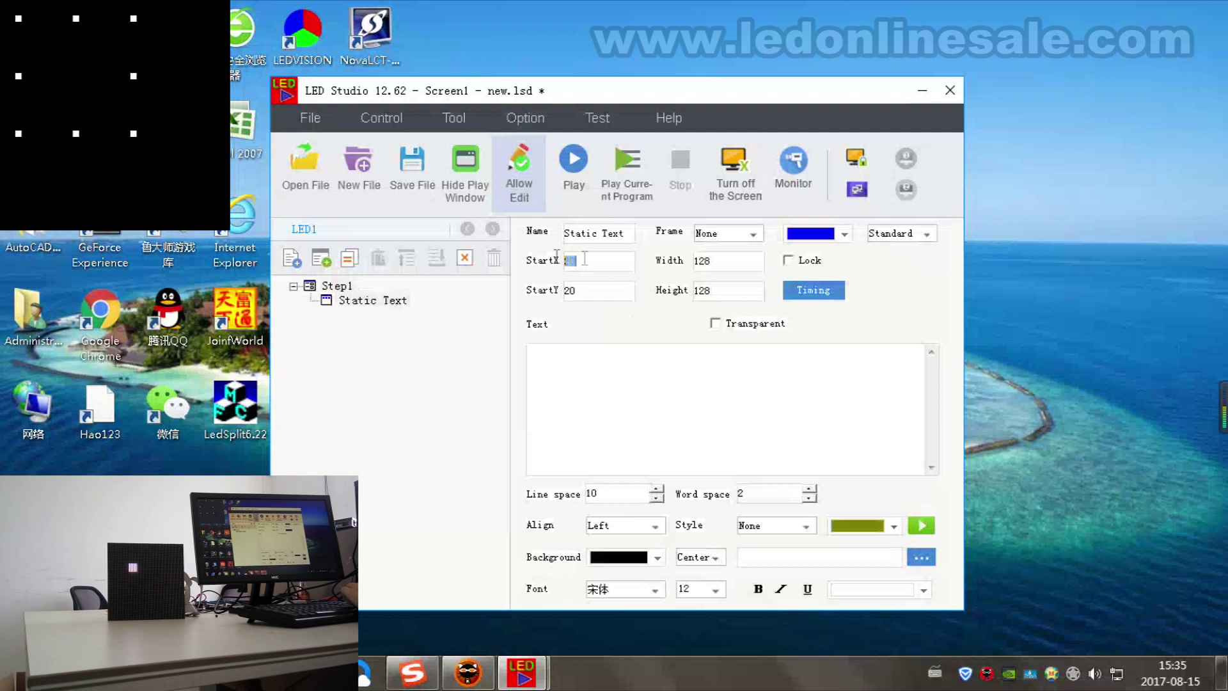
pyautogui.write('0')
pyautogui.doubleClick(575, 290)
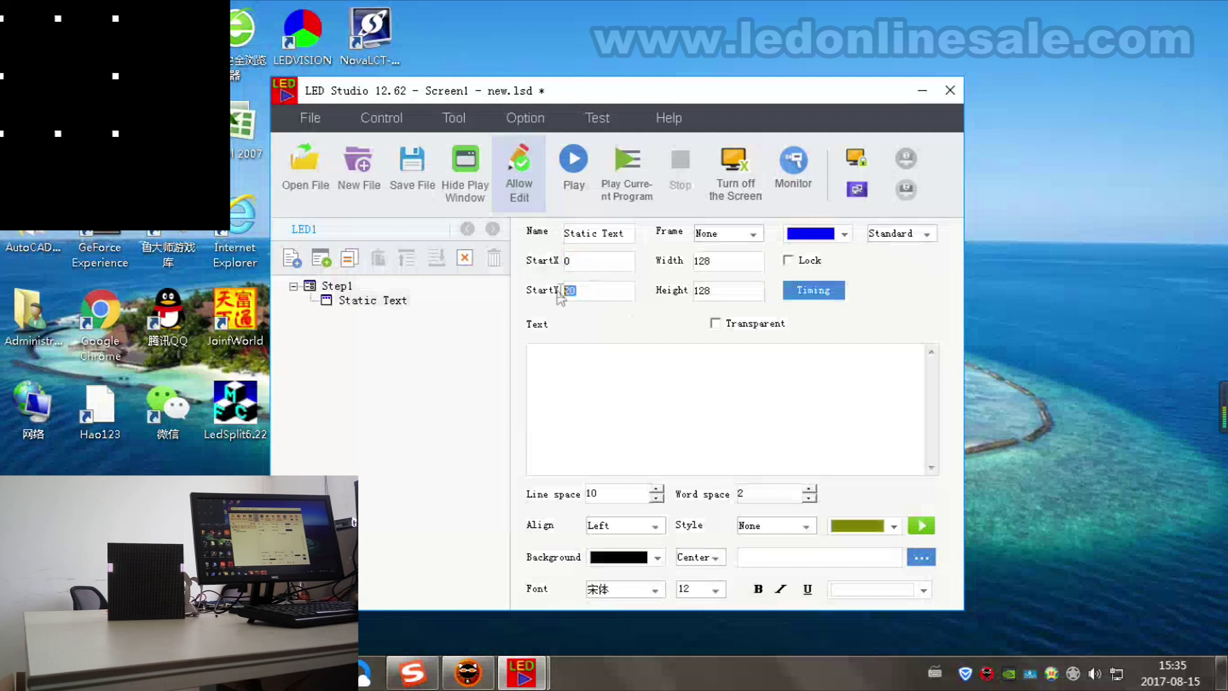
pyautogui.write('0')
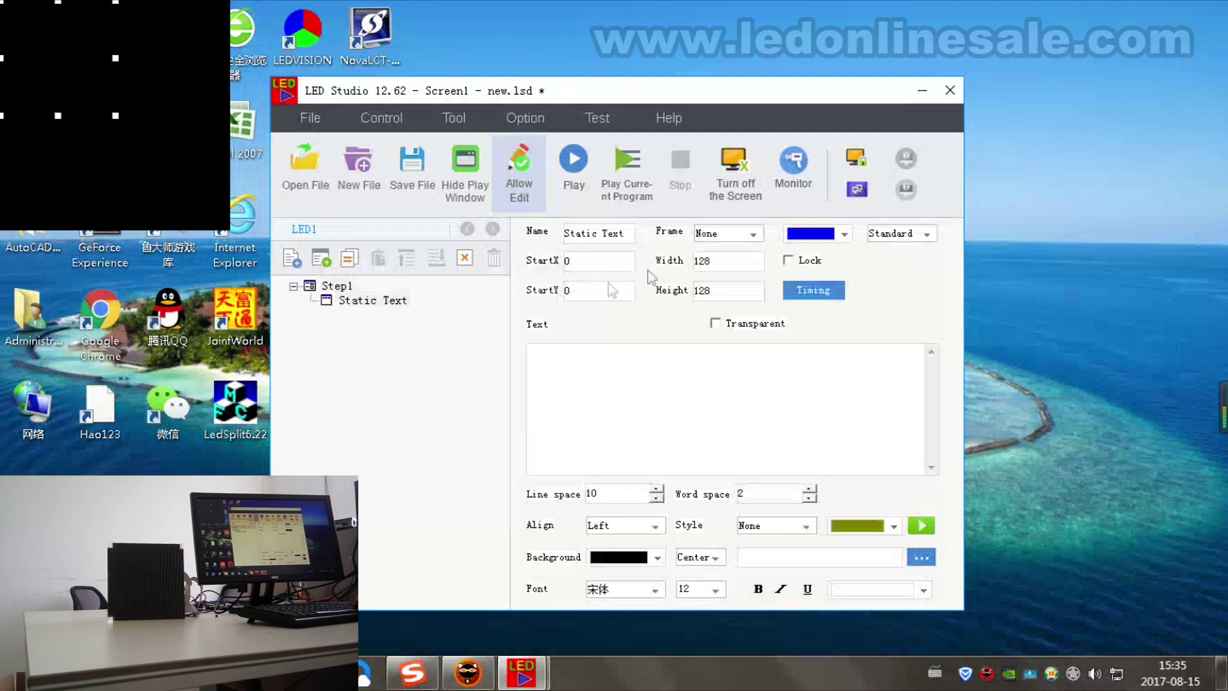
pyautogui.doubleClick(729, 259)
pyautogui.write('64')
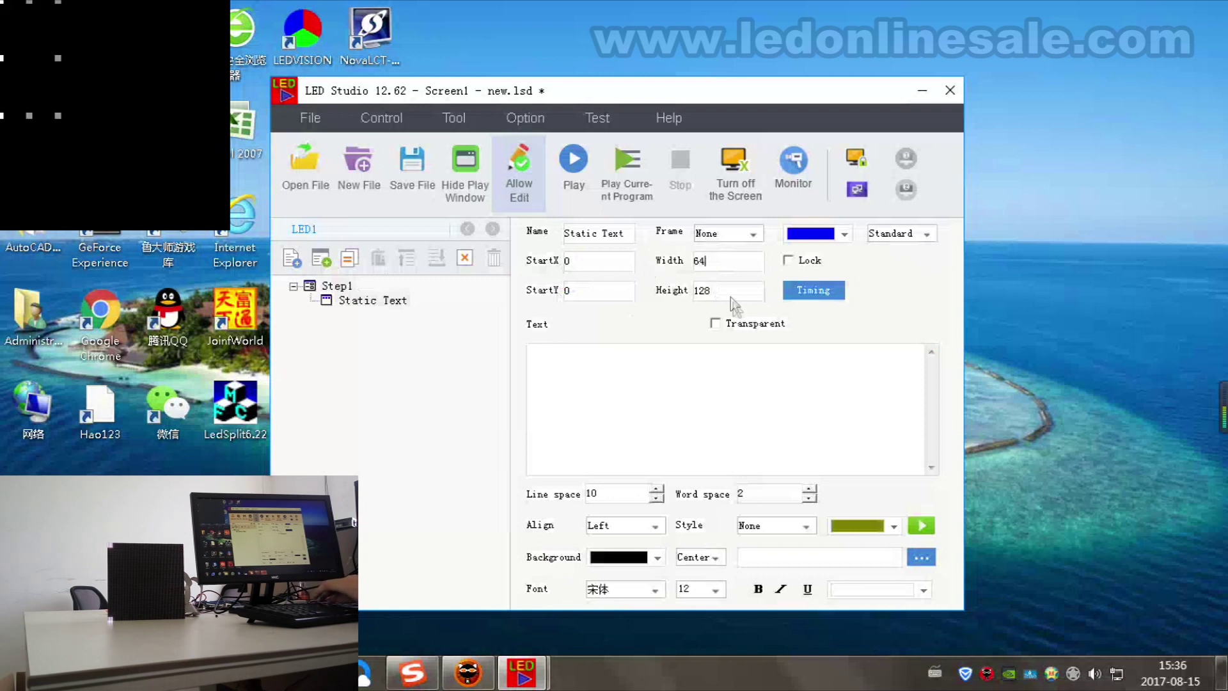
pyautogui.doubleClick(703, 291)
pyautogui.write('64')
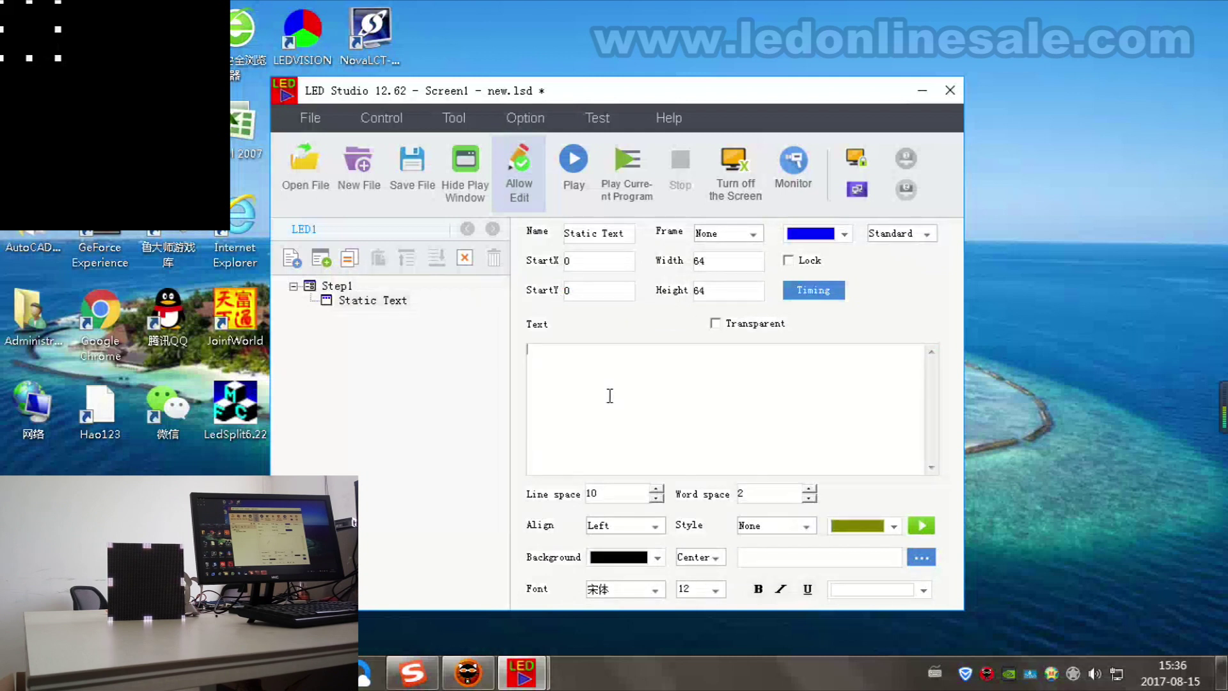
pyautogui.write('P')
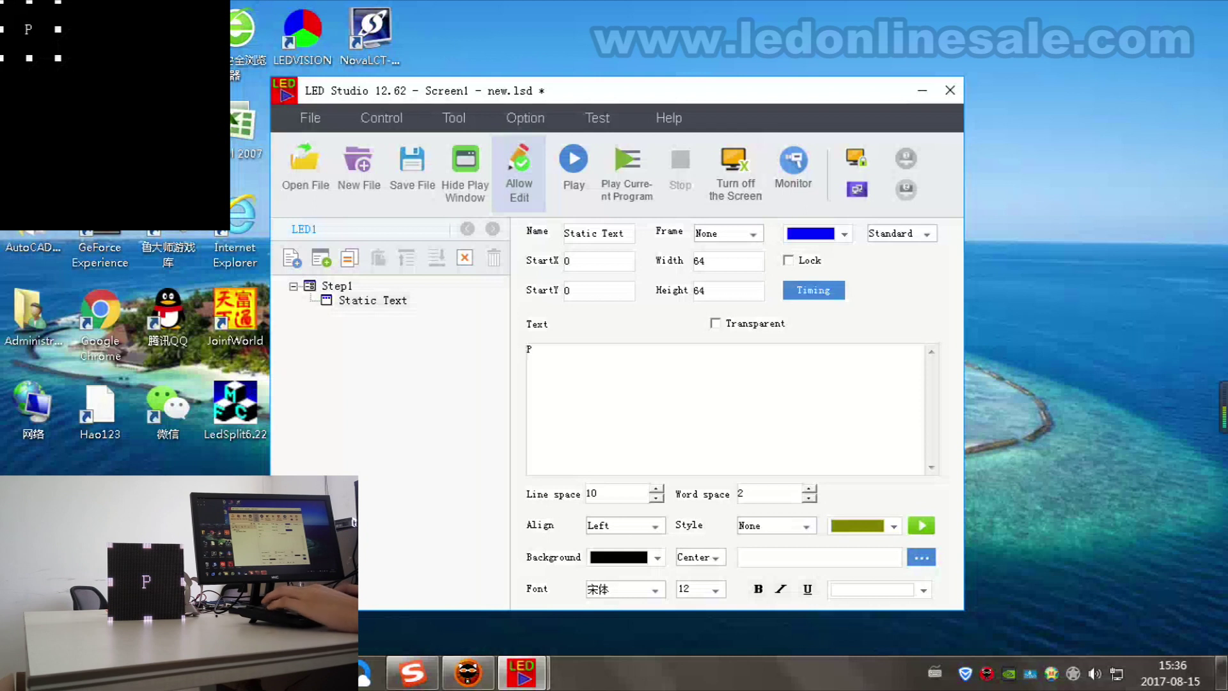
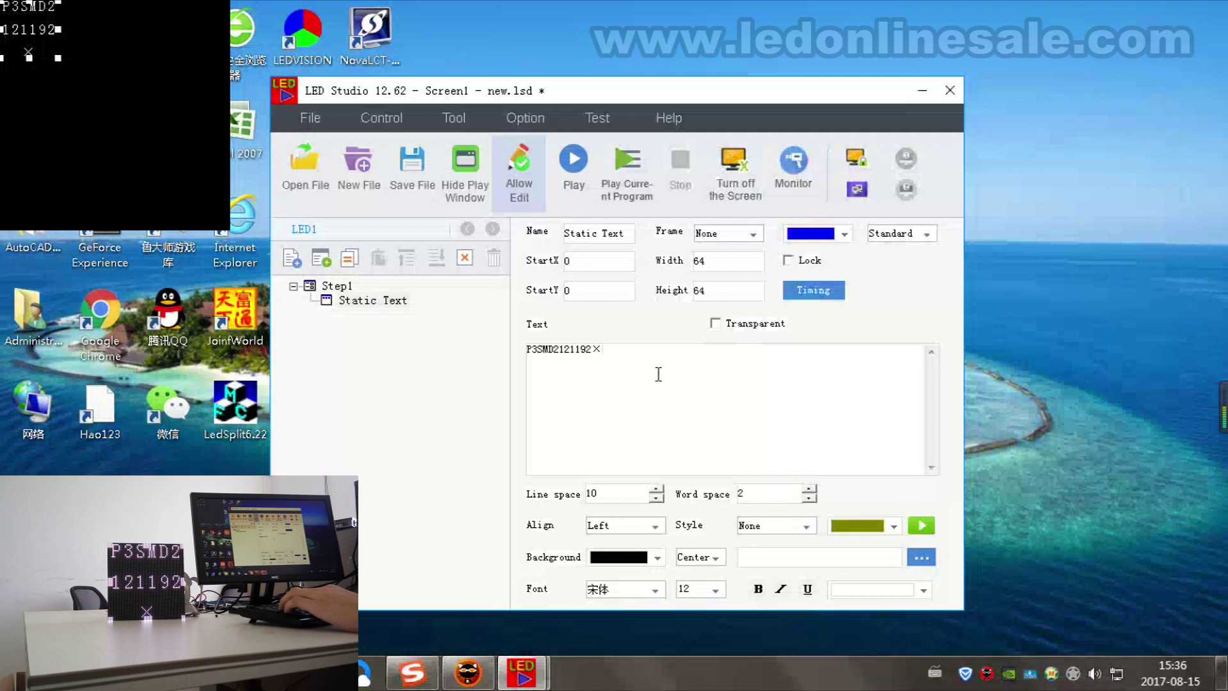
# Append '92mm' to the existing static text so it ends in 192×192mm
pyautogui.write('92')
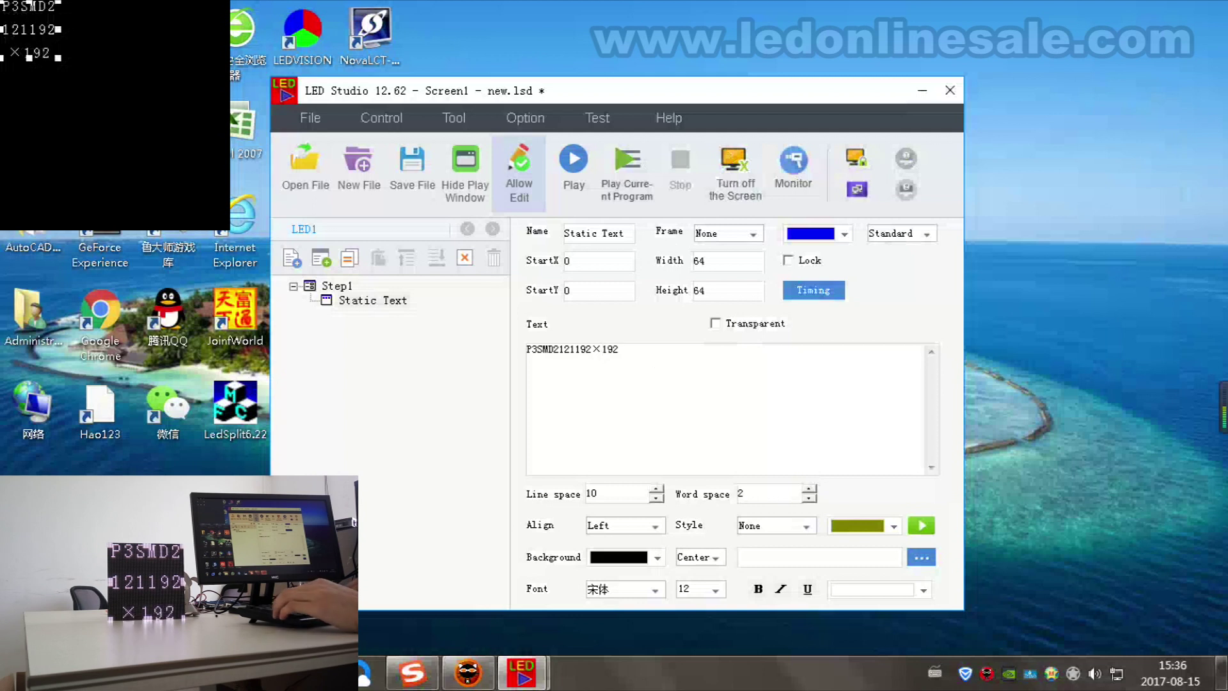
pyautogui.write('mm')
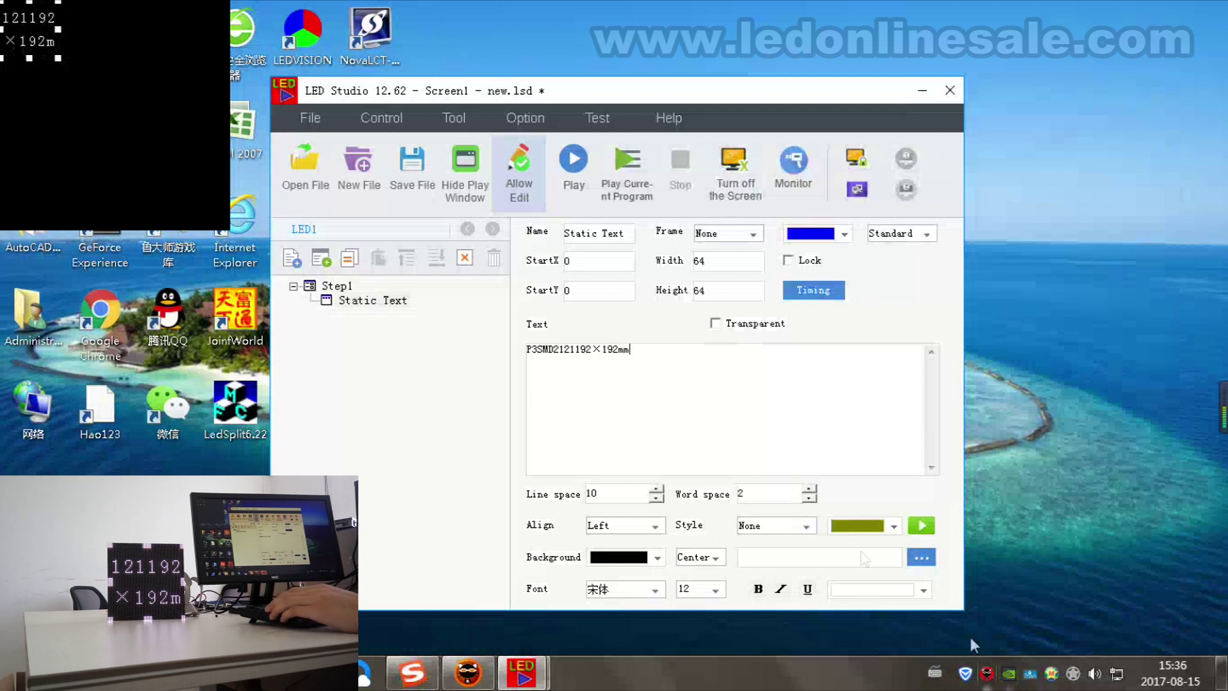
# Make the static text red at font size 8
pyautogui.click(923, 590)
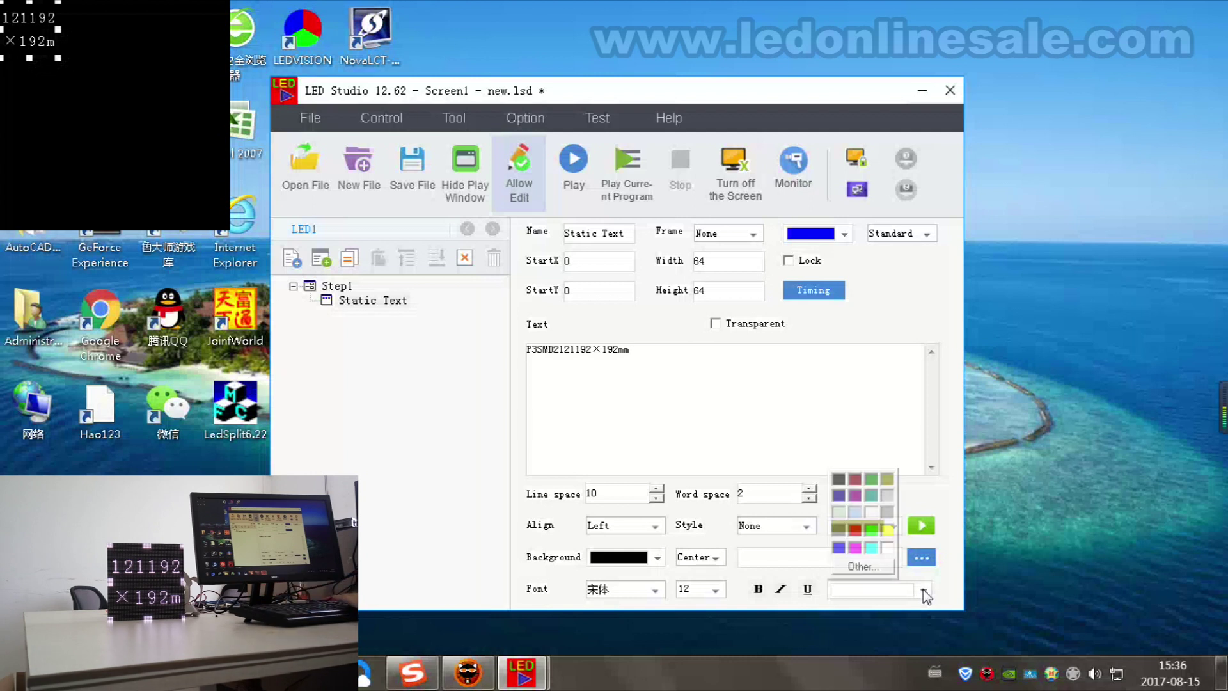
pyautogui.click(855, 530)
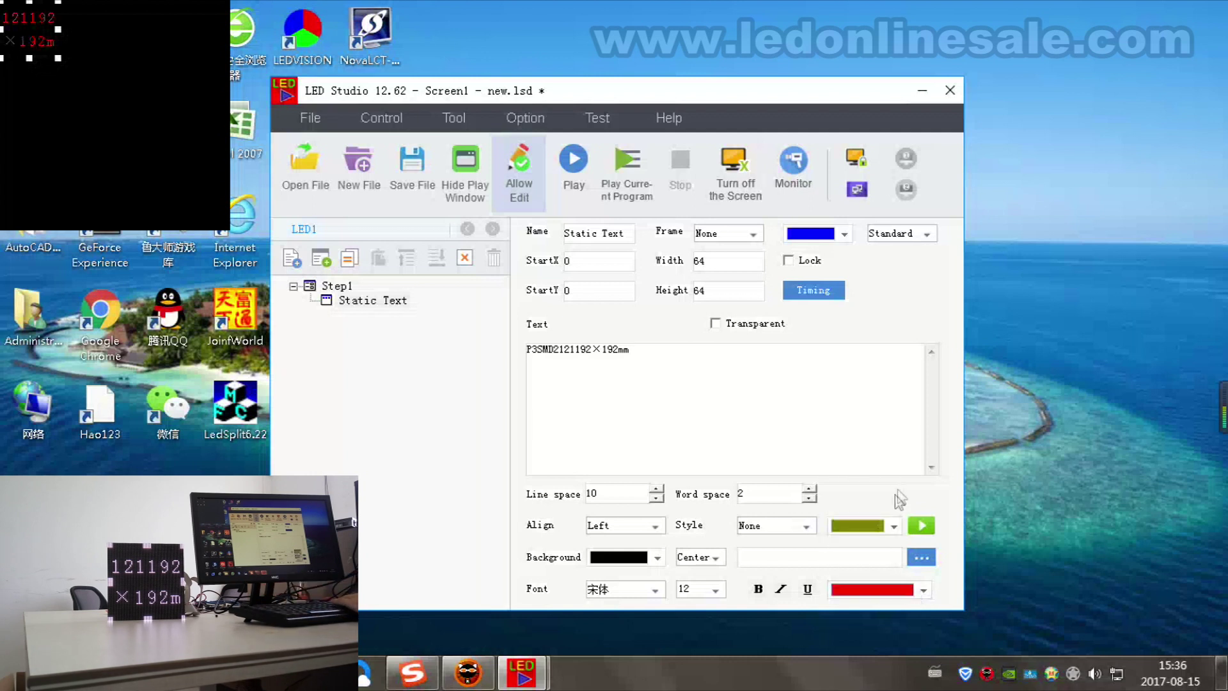
pyautogui.click(717, 589)
pyautogui.moveTo(718, 511); pyautogui.dragTo(719, 496)
pyautogui.click(684, 508)
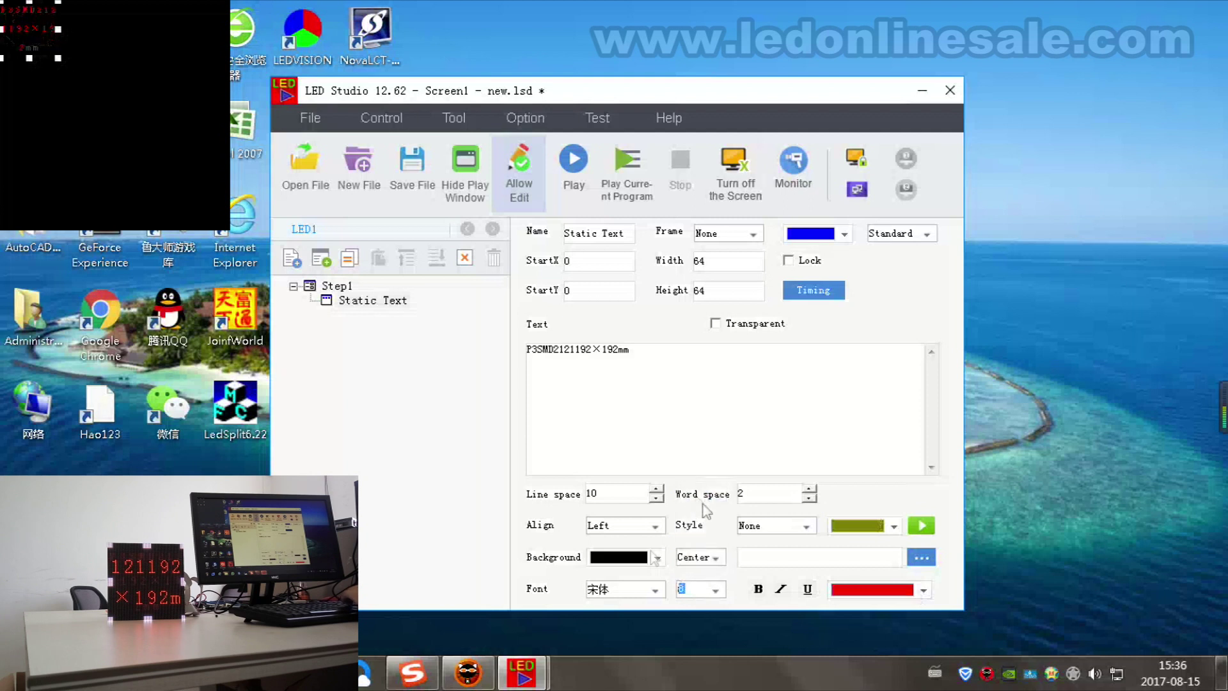
# Switch the font to 微软雅黑 and set word spacing to 0
pyautogui.click(646, 587)
pyautogui.click(629, 557)
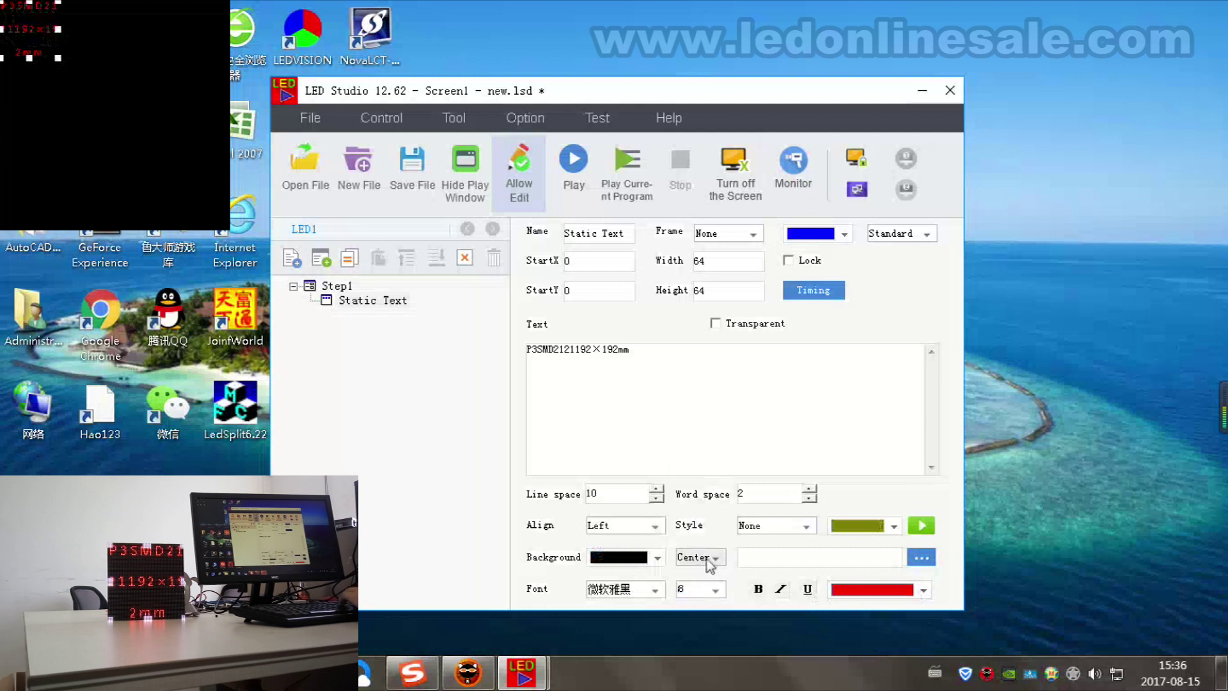
pyautogui.doubleClick(741, 493)
pyautogui.write('0')
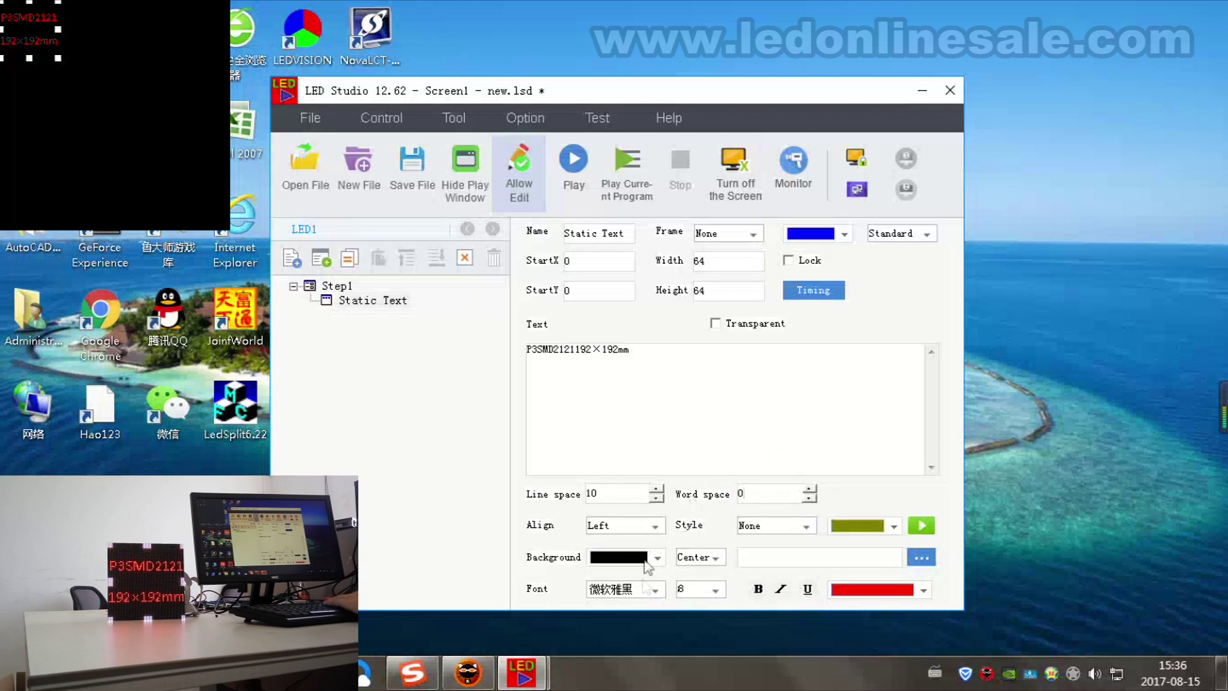
pyautogui.click(654, 588)
pyautogui.scroll(5, 639, 531)
pyautogui.scroll(-2, 632, 520)
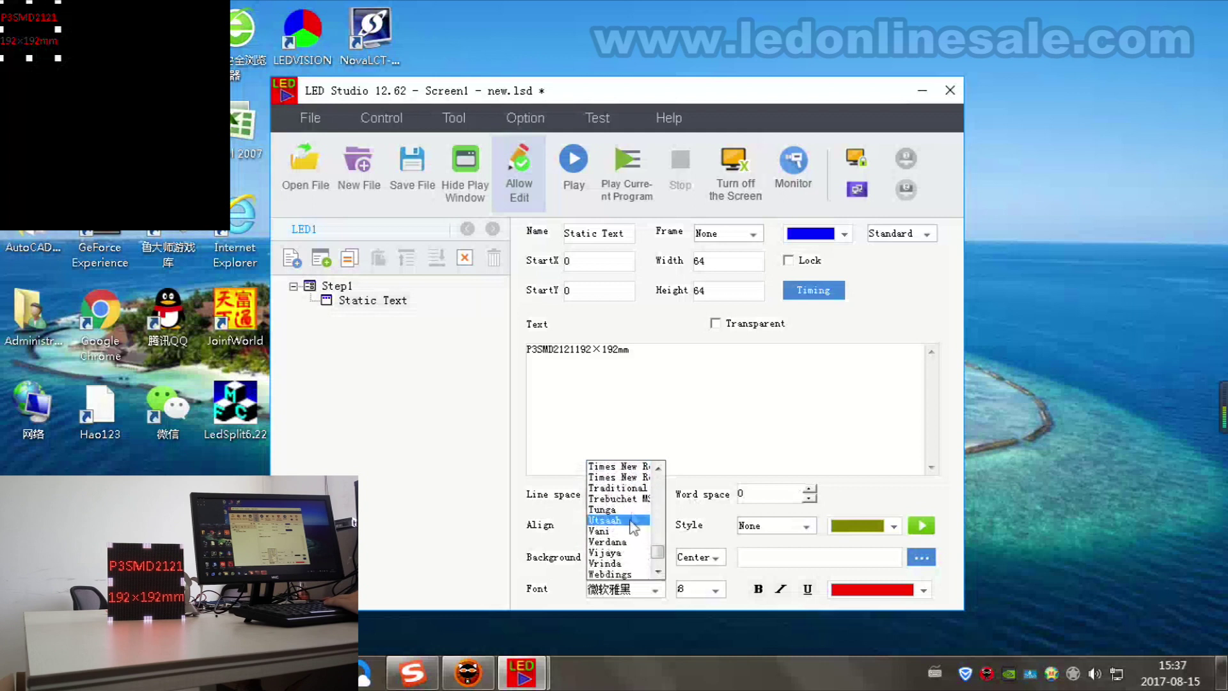
pyautogui.click(631, 512)
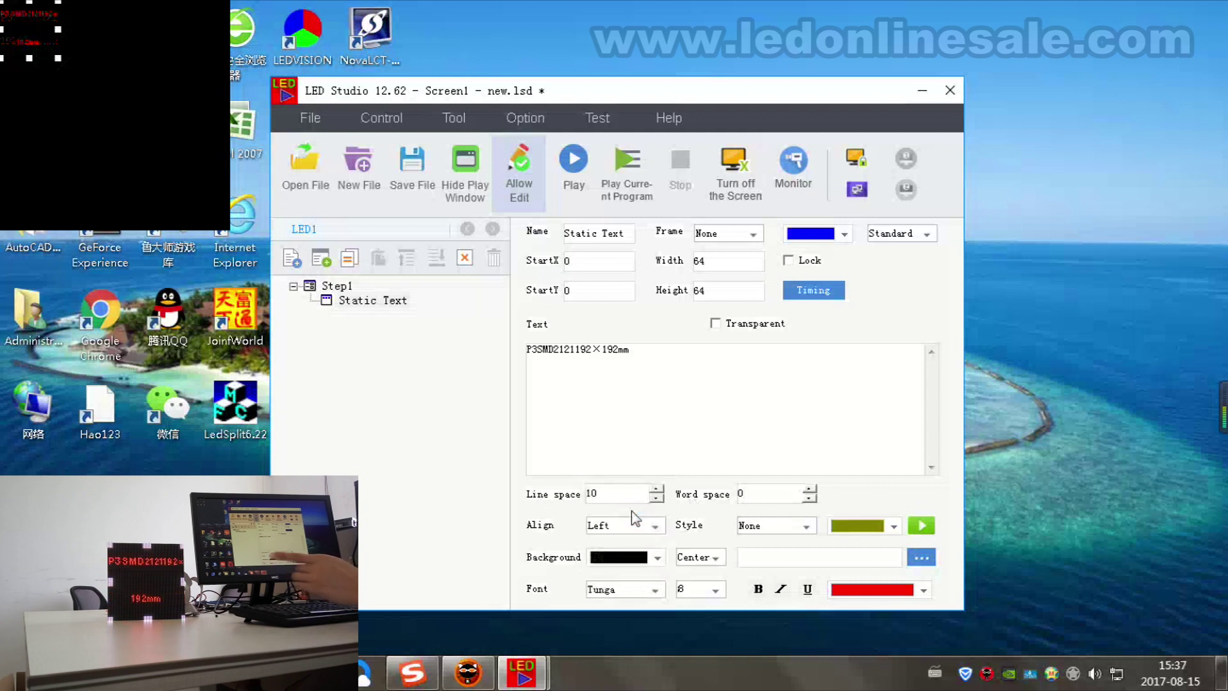
pyautogui.scroll(-1, 656, 589)
pyautogui.click(655, 589)
pyautogui.scroll(-3, 646, 563)
pyautogui.scroll(4, 644, 563)
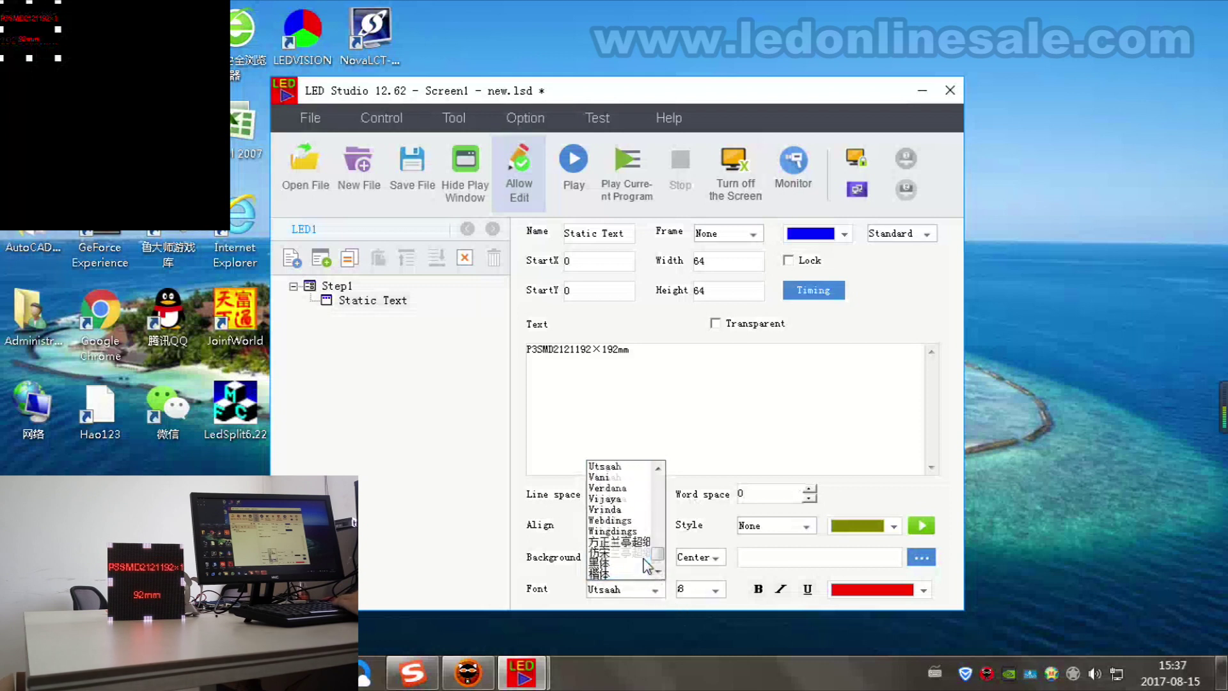
pyautogui.scroll(-3, 642, 560)
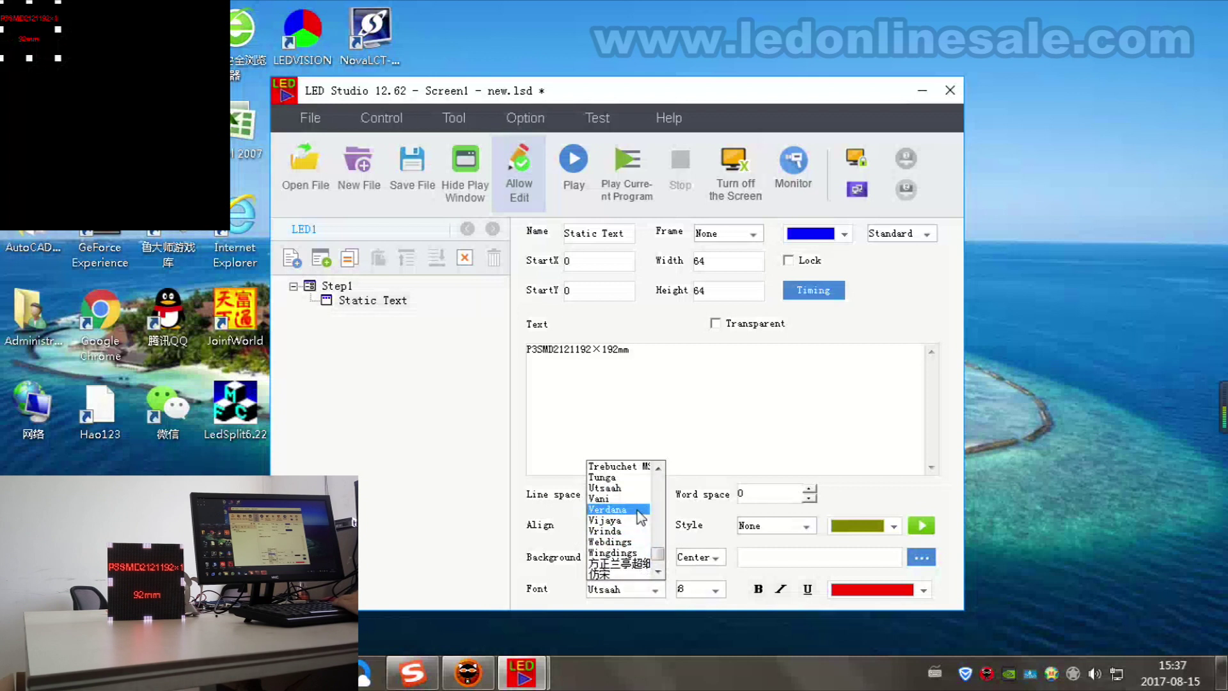
pyautogui.click(640, 512)
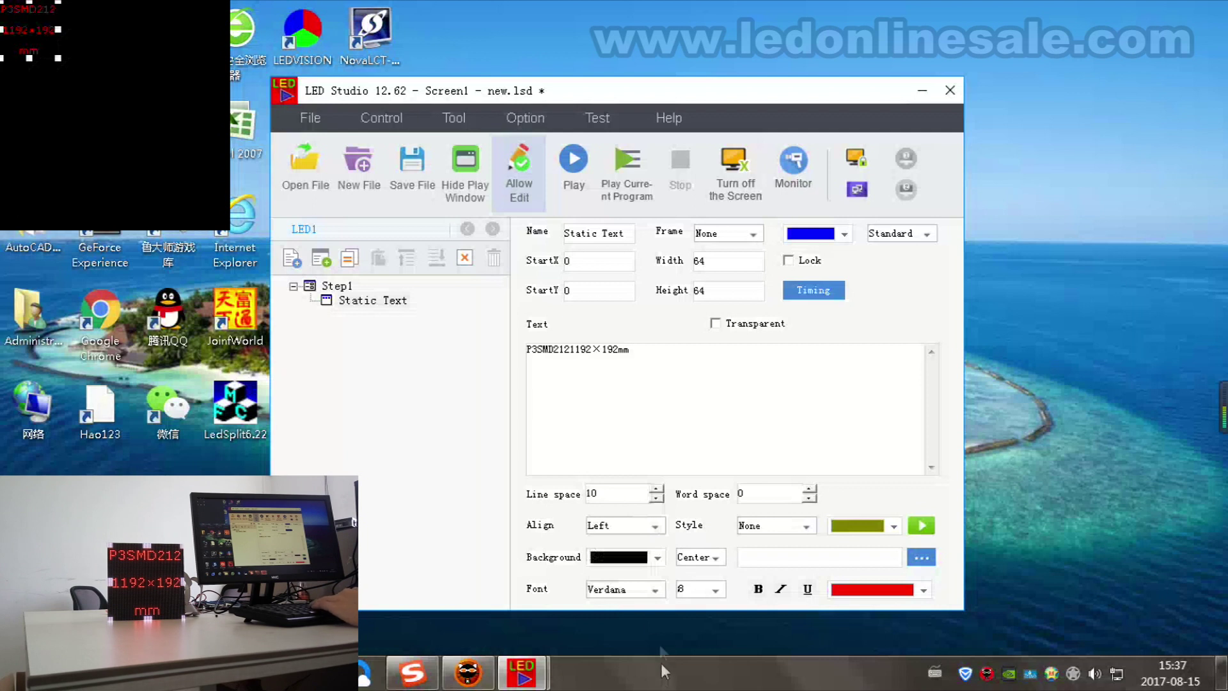
pyautogui.click(654, 589)
pyautogui.scroll(-1, 623, 525)
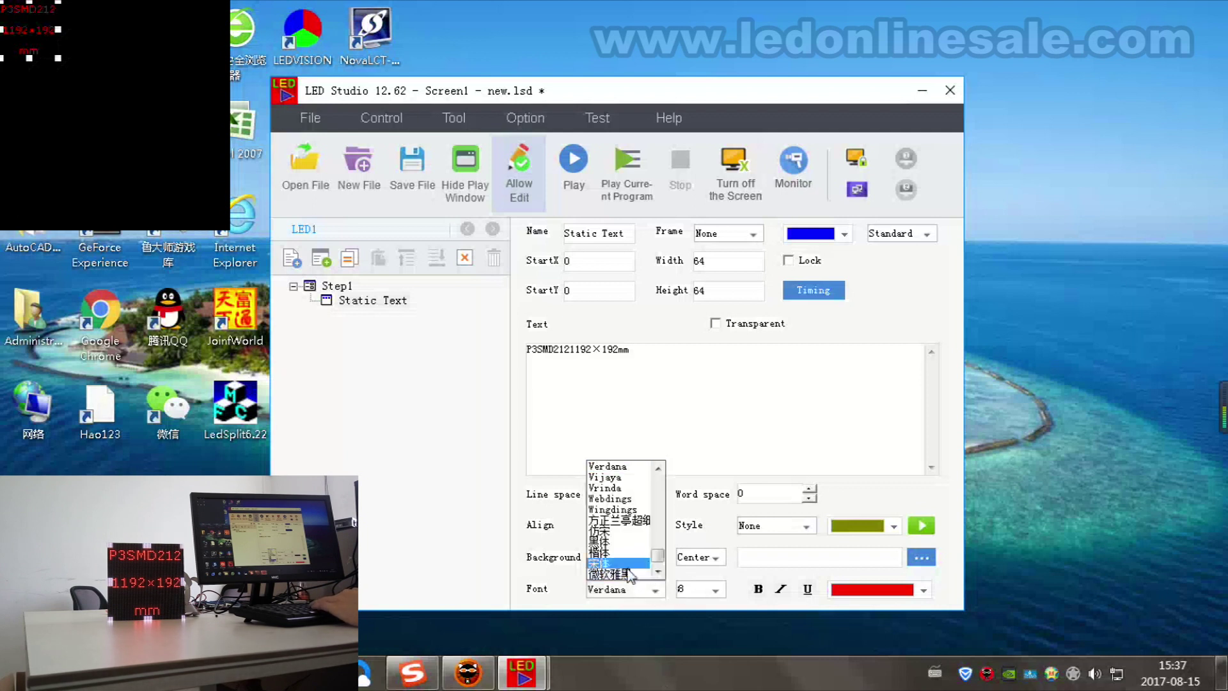
pyautogui.click(617, 562)
pyautogui.click(657, 590)
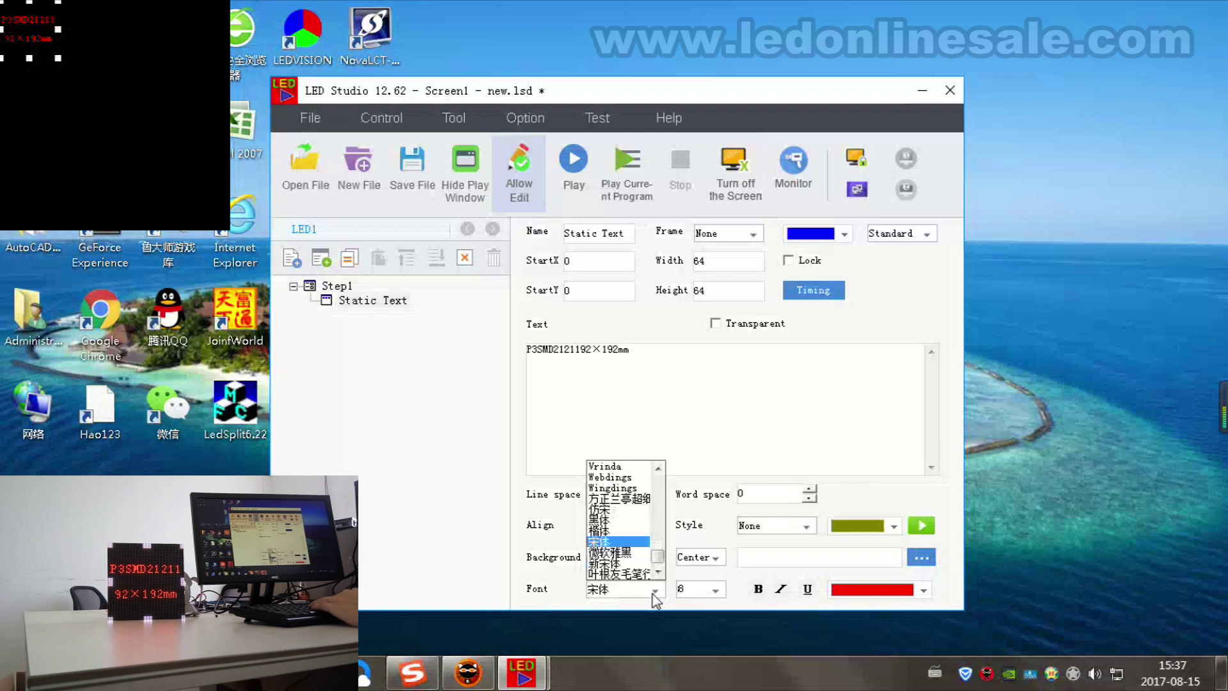
pyautogui.click(615, 566)
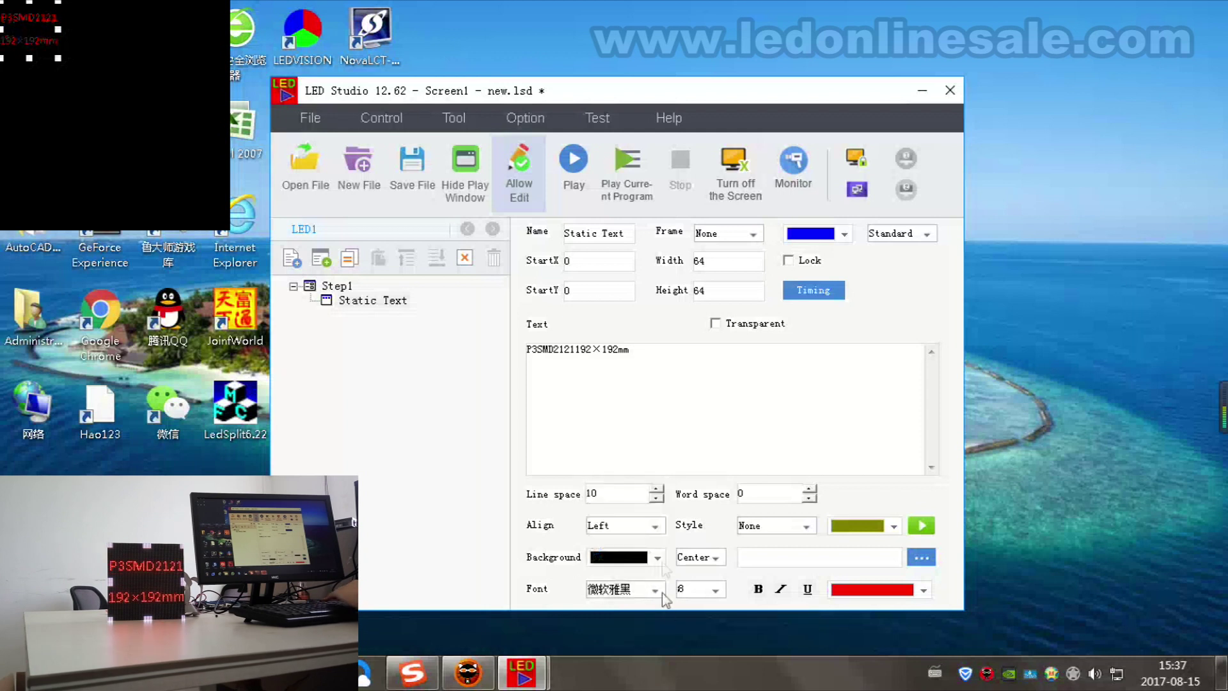
# Play the program so the panel shows red 'P3SMD2121' over '192×192mm'
pyautogui.click(737, 425)
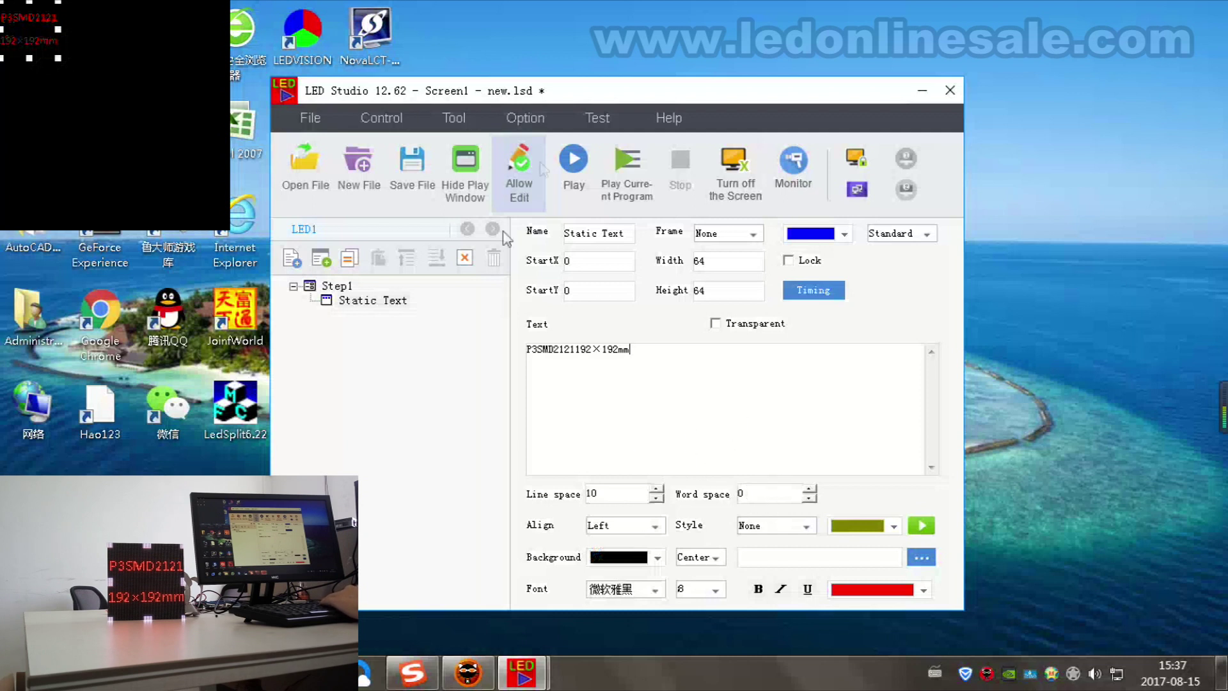
pyautogui.click(571, 162)
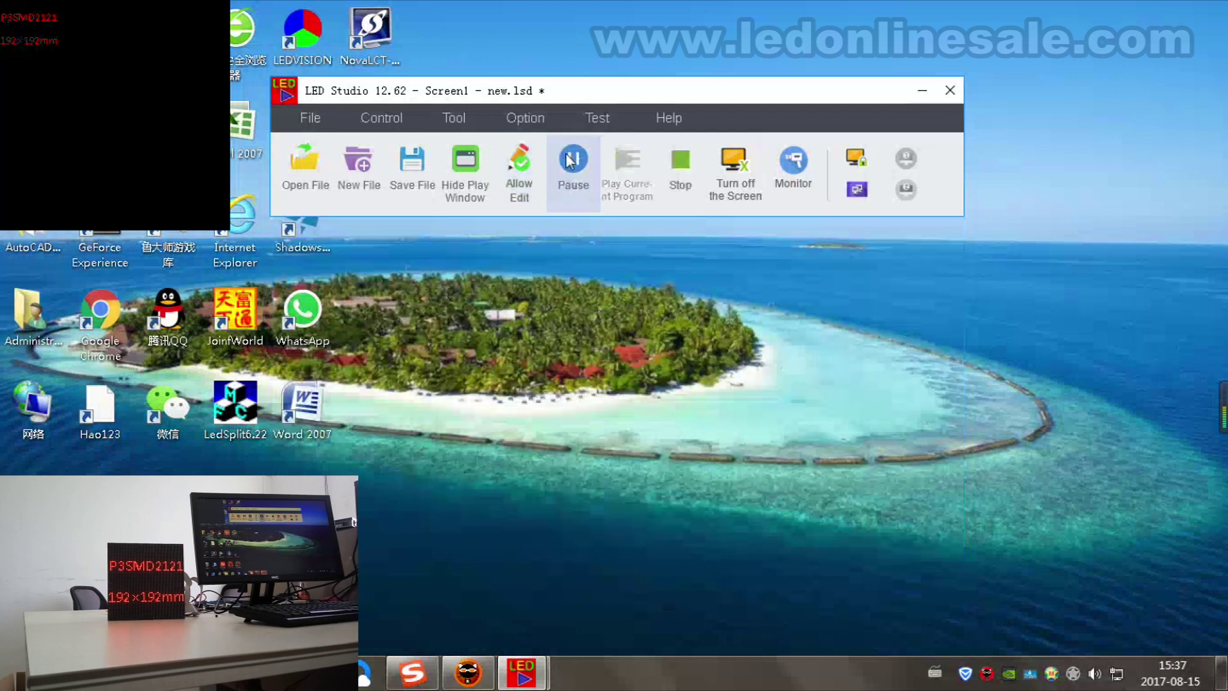